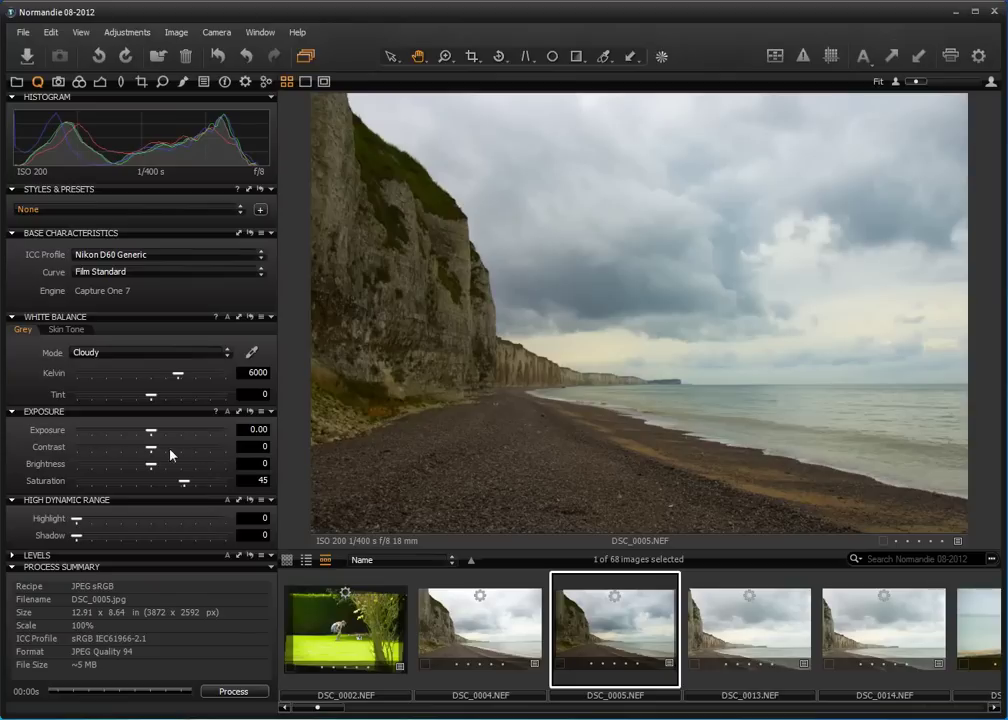
Raise the overall exposure of the beach photo to 0.74
left_click_drag(154, 432, 166, 432)
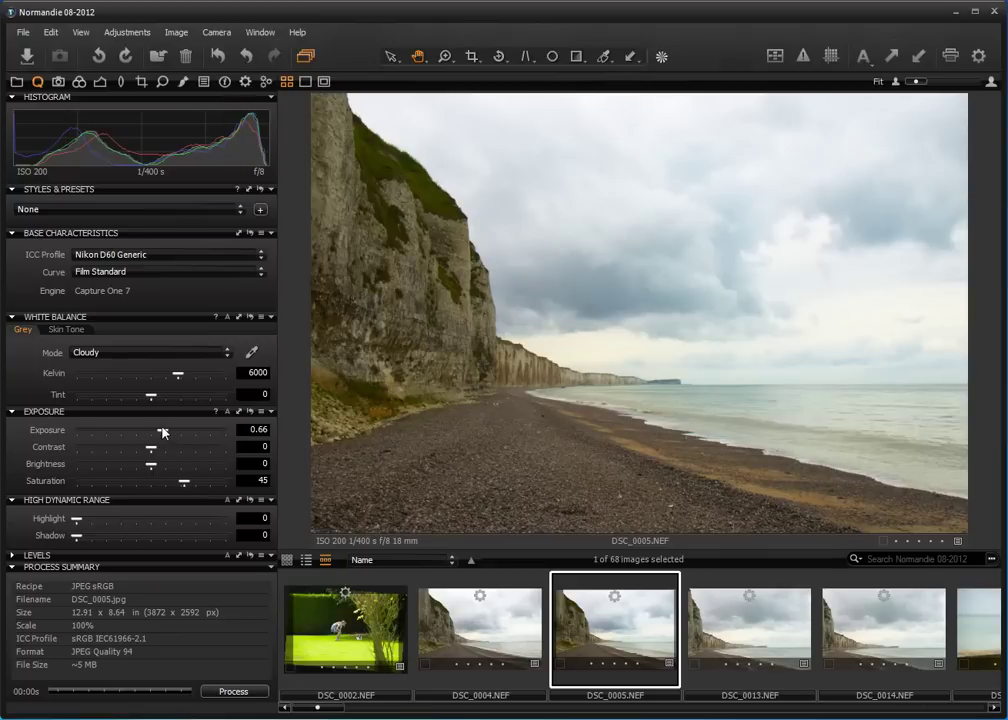
left_click_drag(166, 432, 168, 430)
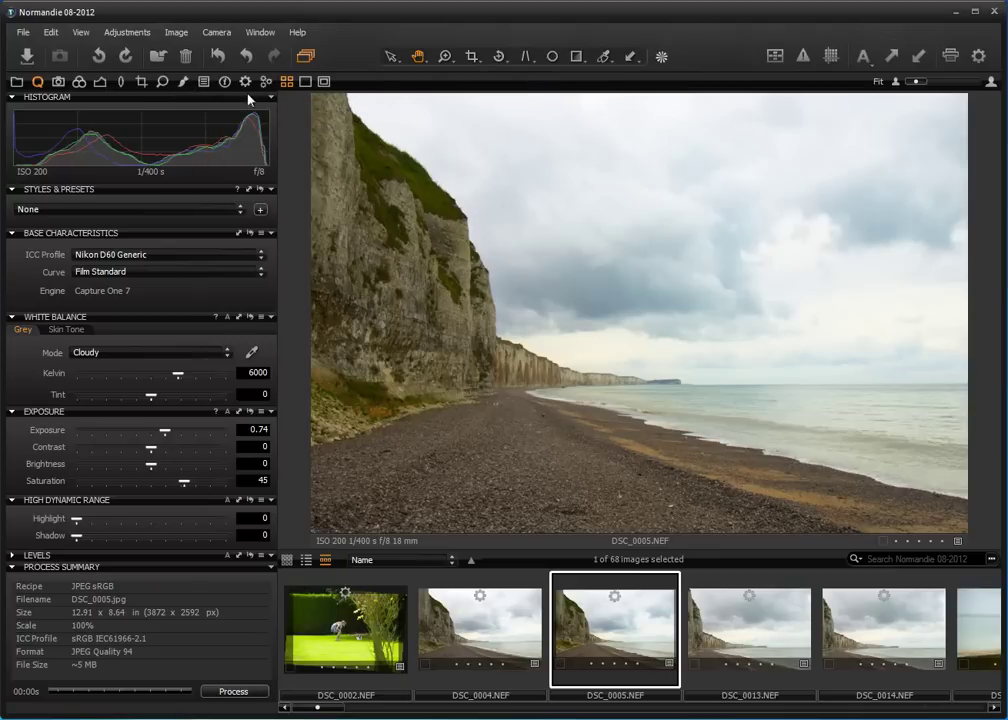
Paint a brush mask over the whole sky, from the cliff edge down to the sea horizon, on a new local adjustment layer
left_click(183, 81)
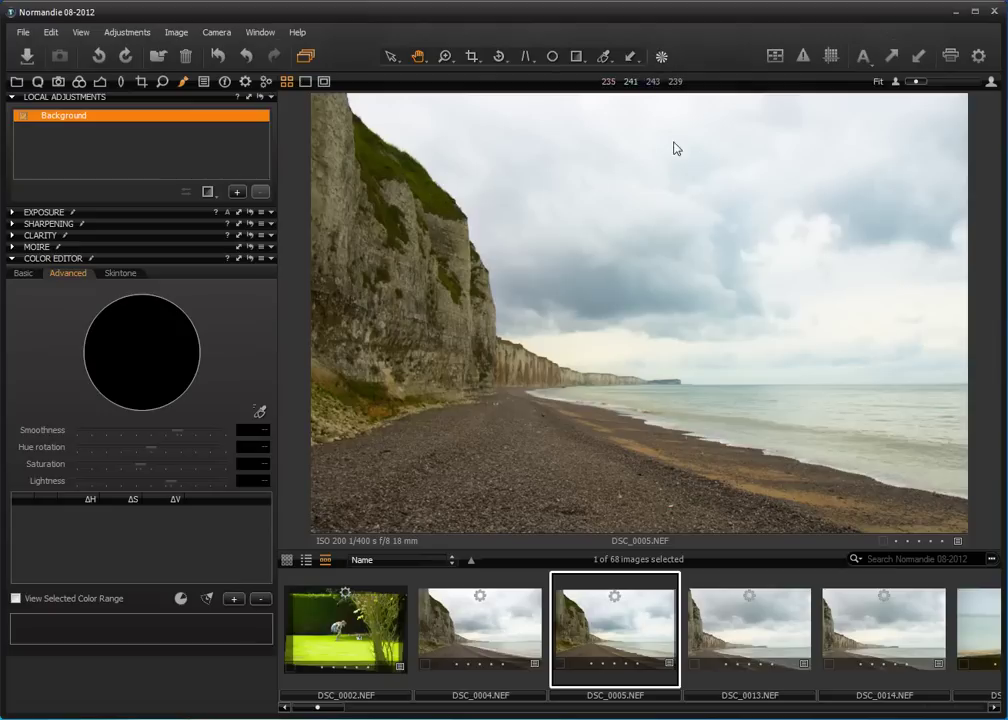
left_click(208, 192)
left_click(225, 214)
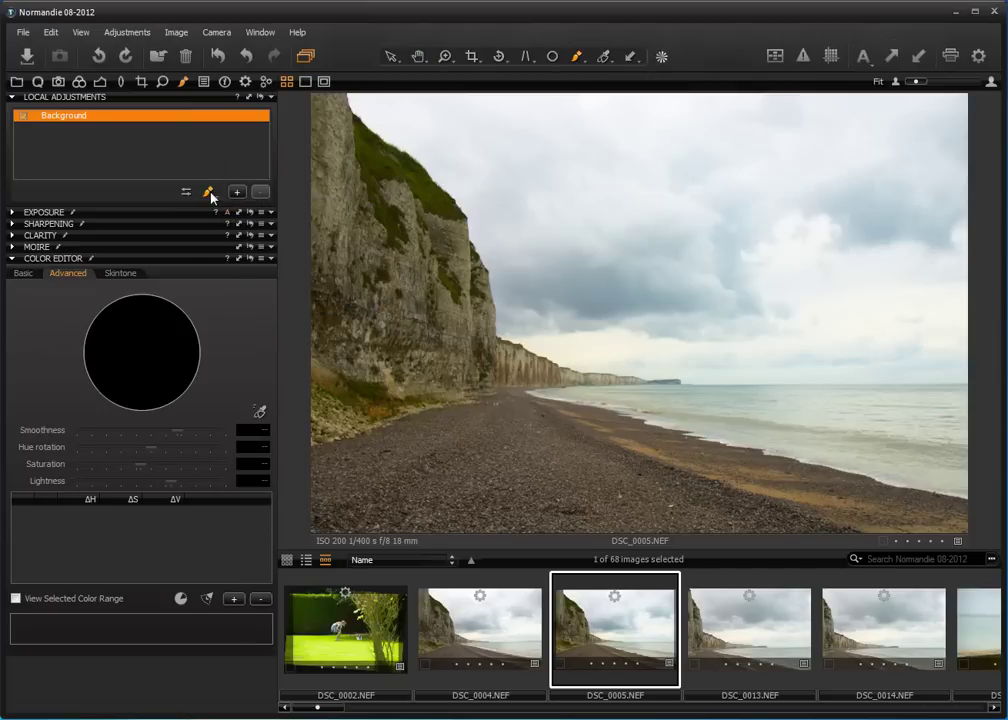
left_click(529, 201)
mouse_move(529, 201)
left_mouse_down()
mouse_move(500, 151)
mouse_move(369, 105)
mouse_move(484, 104)
mouse_move(572, 116)
left_mouse_up()
mouse_move(678, 113)
left_mouse_down()
mouse_move(954, 106)
mouse_move(967, 124)
left_mouse_up()
left_click_drag(957, 240, 945, 378)
mouse_move(868, 390)
left_mouse_down()
mouse_move(572, 345)
mouse_move(516, 321)
mouse_move(516, 303)
left_mouse_up()
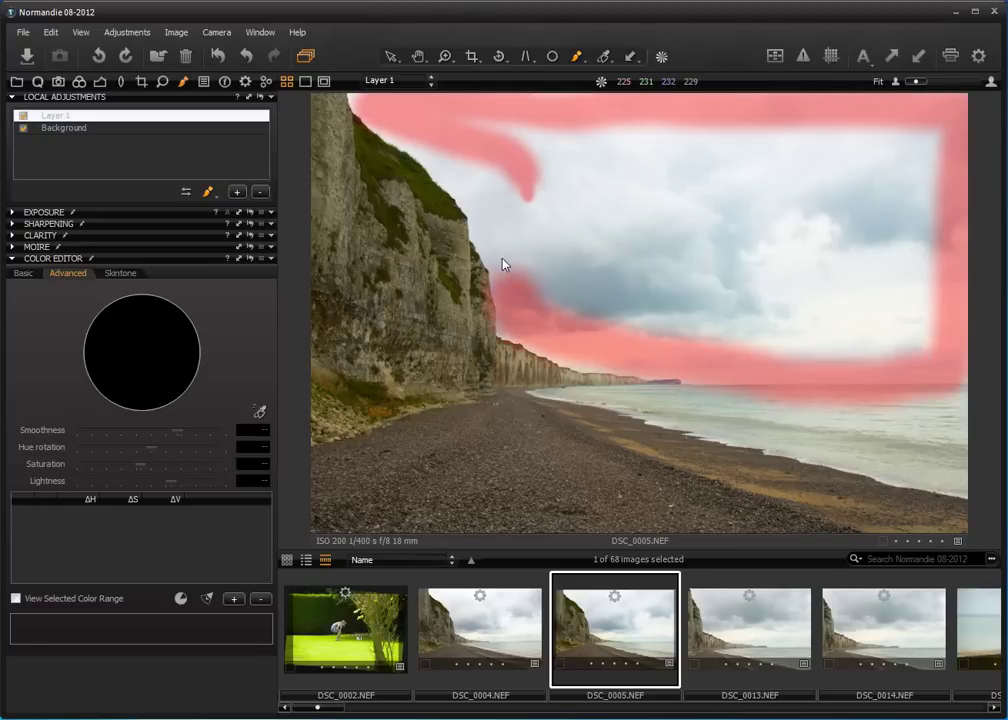
mouse_move(492, 255)
left_mouse_down()
mouse_move(443, 180)
mouse_move(372, 130)
mouse_move(368, 102)
left_mouse_up()
mouse_move(477, 166)
left_mouse_down()
mouse_move(509, 141)
mouse_move(532, 242)
mouse_move(633, 206)
mouse_move(659, 224)
mouse_move(680, 322)
left_mouse_up()
mouse_move(810, 276)
left_mouse_down()
mouse_move(927, 320)
mouse_move(954, 309)
mouse_move(938, 313)
mouse_move(934, 141)
mouse_move(791, 157)
mouse_move(559, 141)
mouse_move(850, 132)
mouse_move(902, 187)
mouse_move(750, 181)
mouse_move(583, 200)
mouse_move(721, 199)
mouse_move(950, 228)
mouse_move(679, 233)
mouse_move(920, 280)
mouse_move(625, 299)
mouse_move(514, 291)
left_mouse_up()
left_click_drag(713, 341, 906, 348)
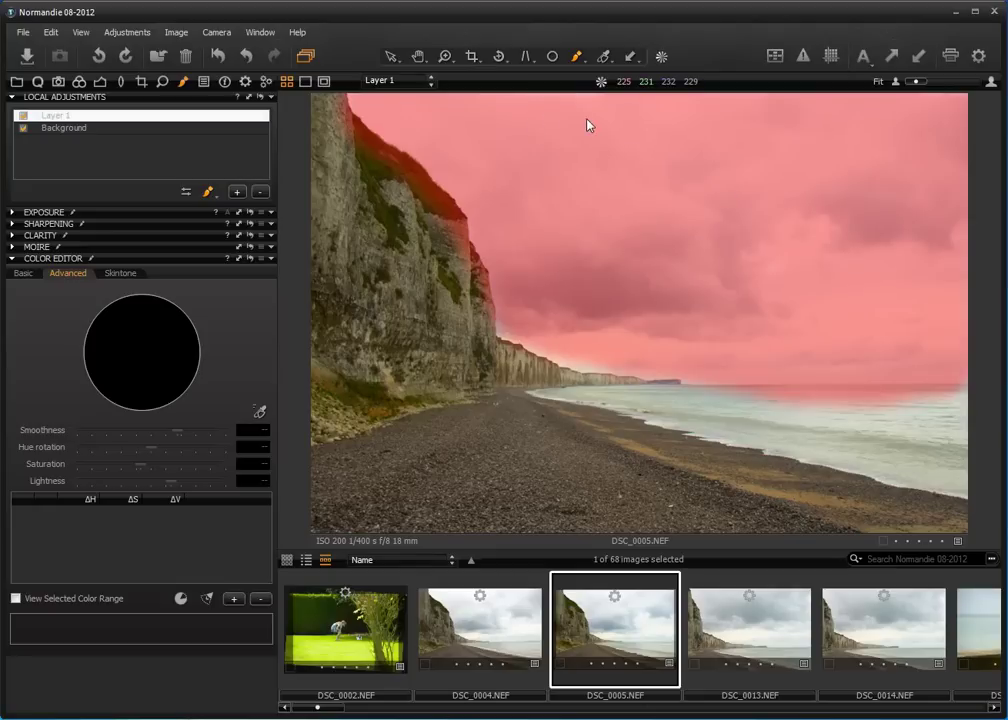
Lower the painted sky layer's exposure to -0.87 and check its mask overlay on the image
left_click(40, 212)
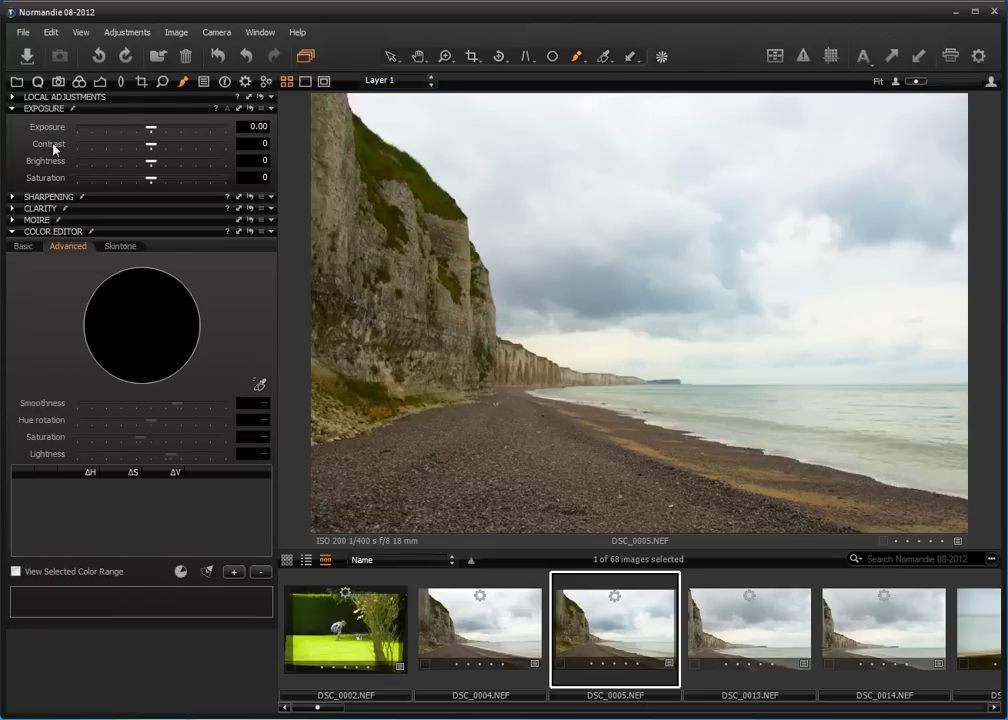
mouse_move(156, 131)
left_mouse_down()
mouse_move(128, 129)
mouse_move(138, 131)
left_mouse_up()
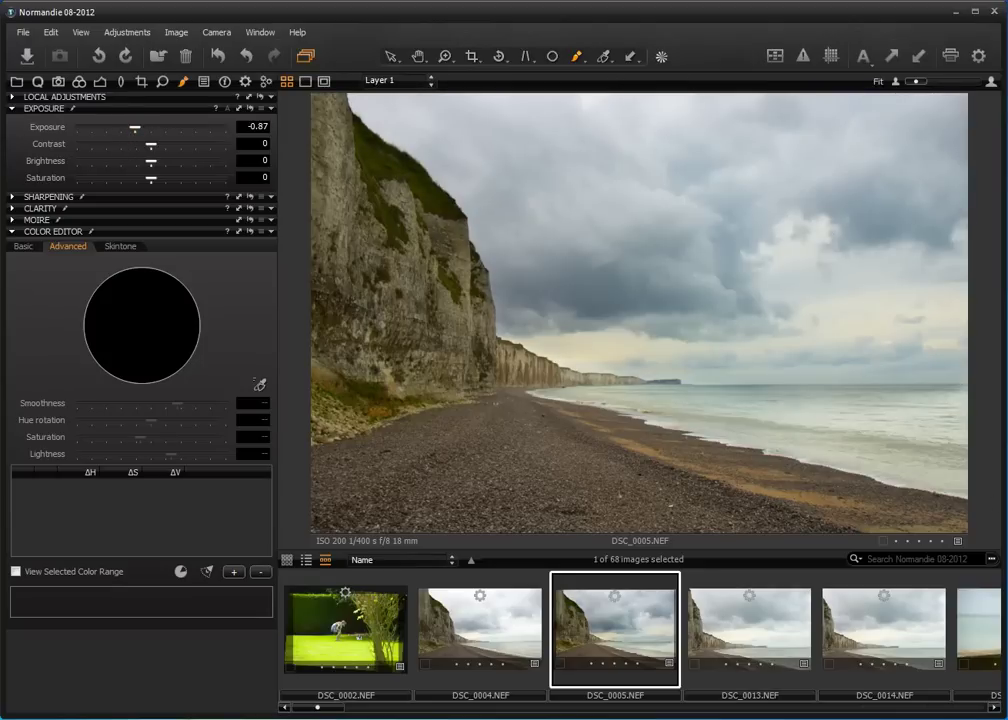
key("m")
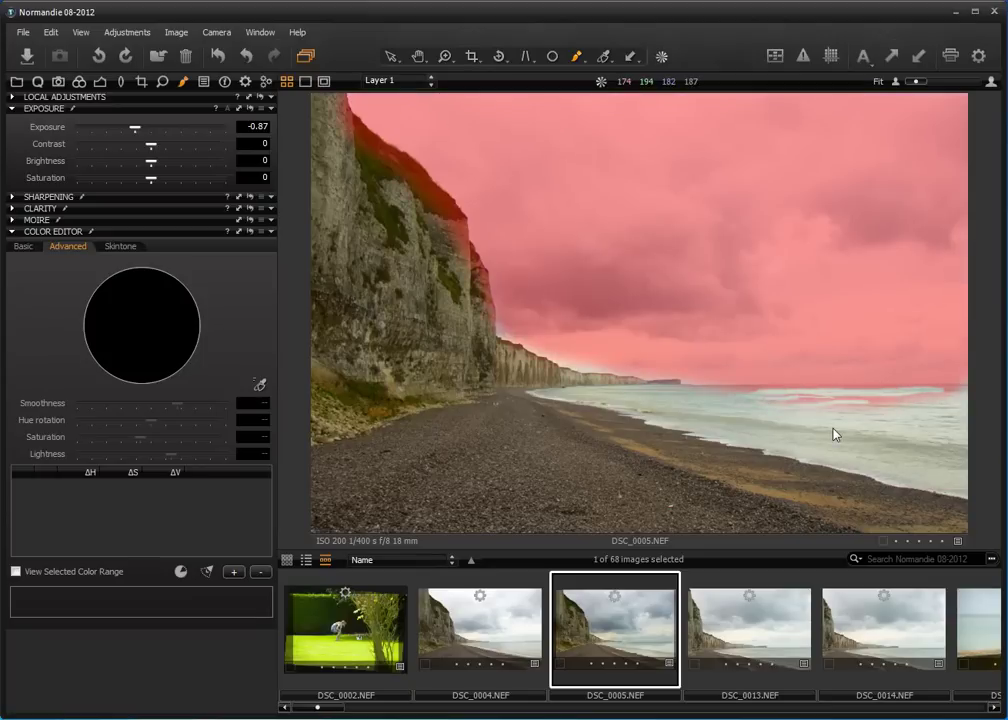
key("m")
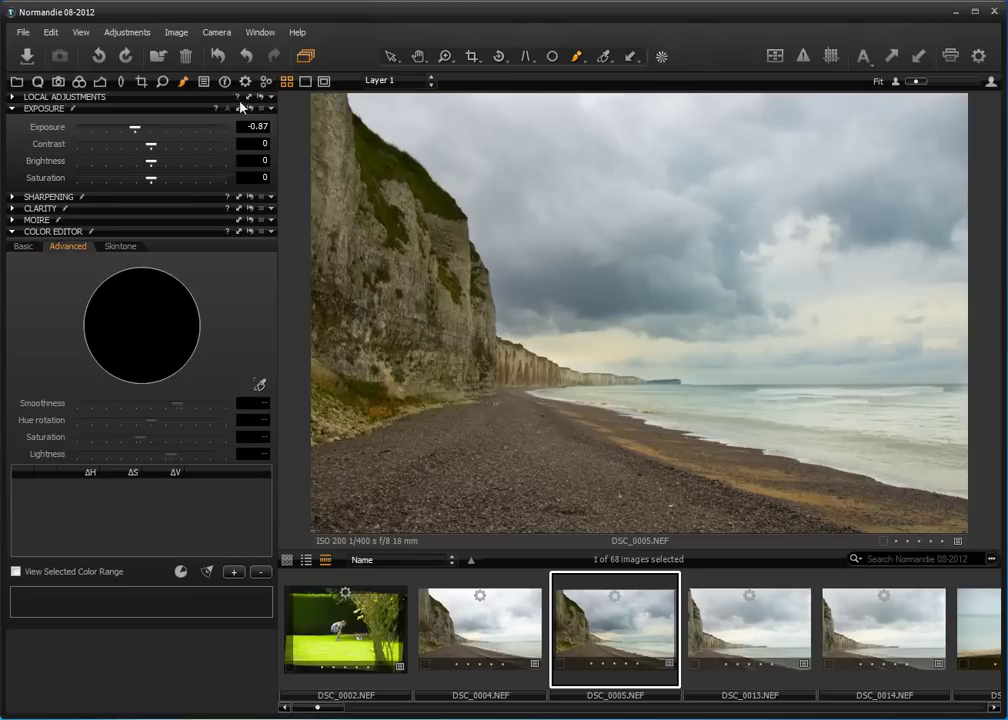
Delete the brush-masked sky layer from the local adjustments
left_click(12, 96)
left_click(261, 194)
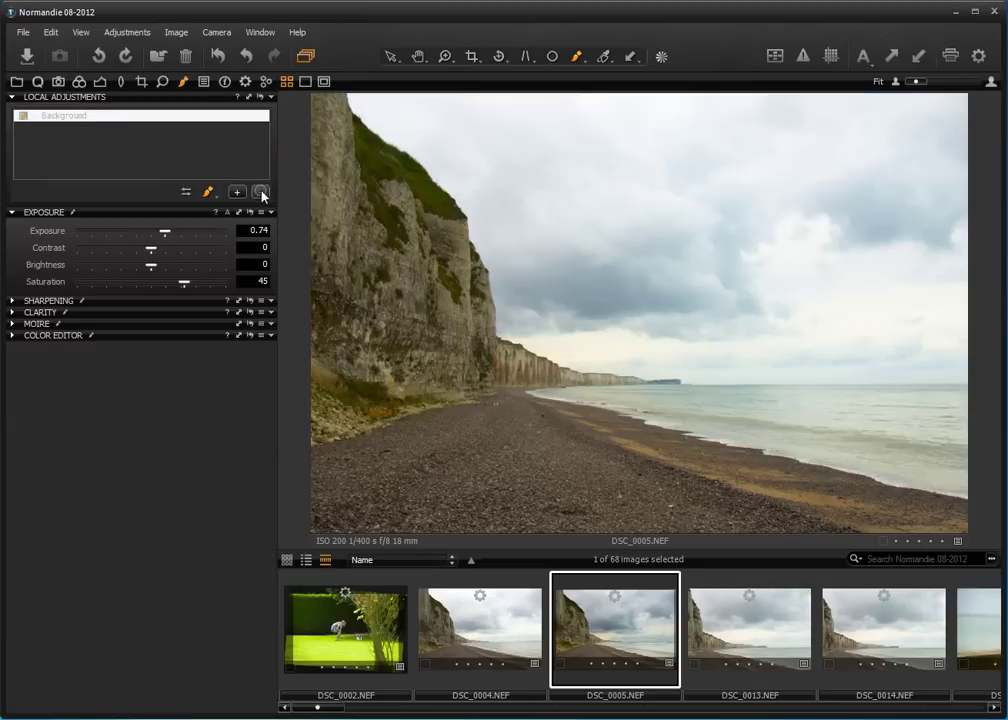
Add a new adjustment layer and draw a diagonal gradient mask over the sky, with the mask always displayed
left_click(237, 193)
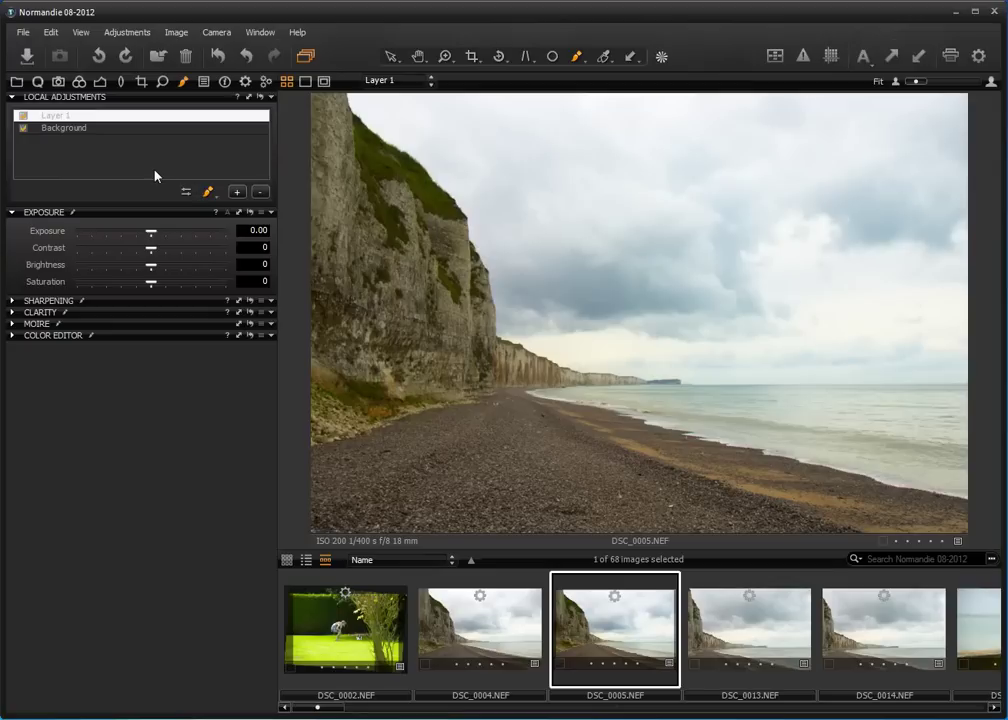
left_click(207, 192)
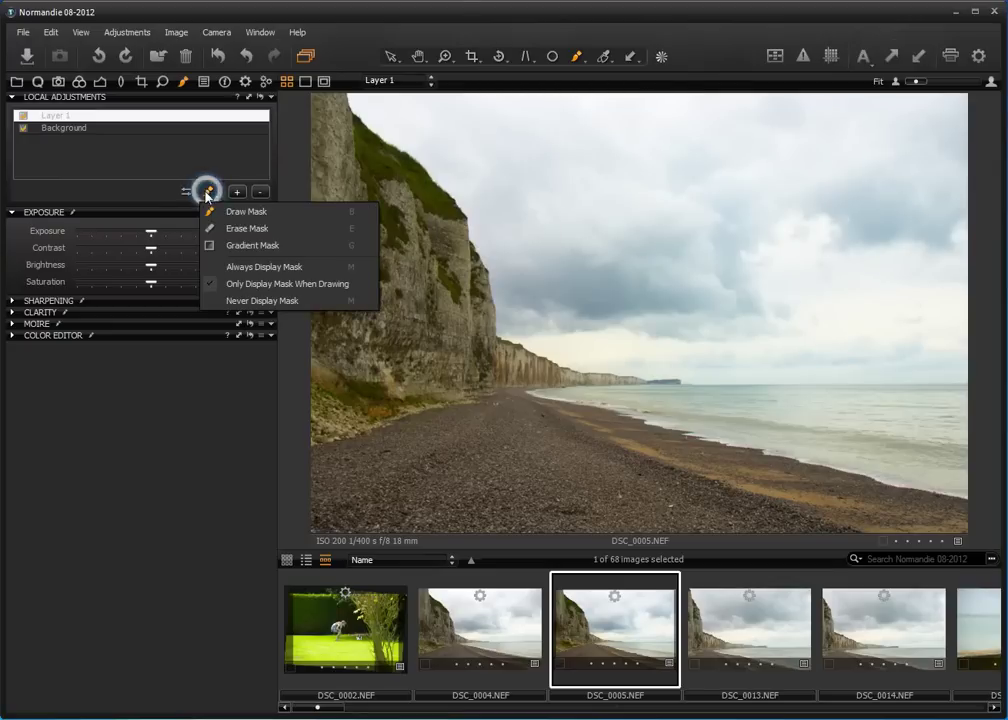
left_click(262, 247)
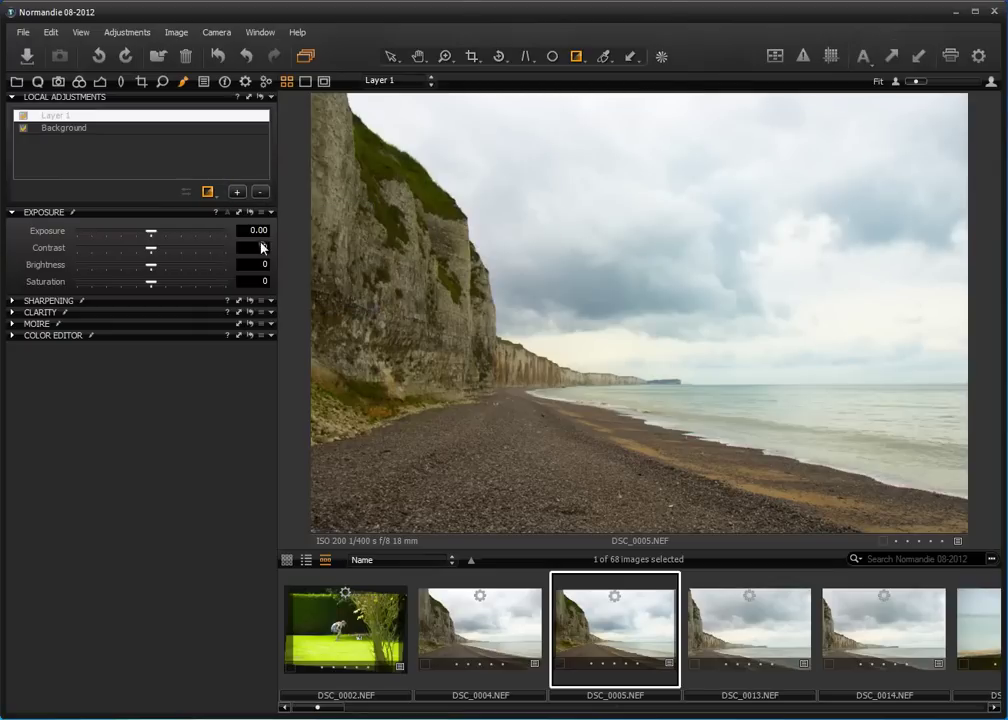
left_click(208, 192)
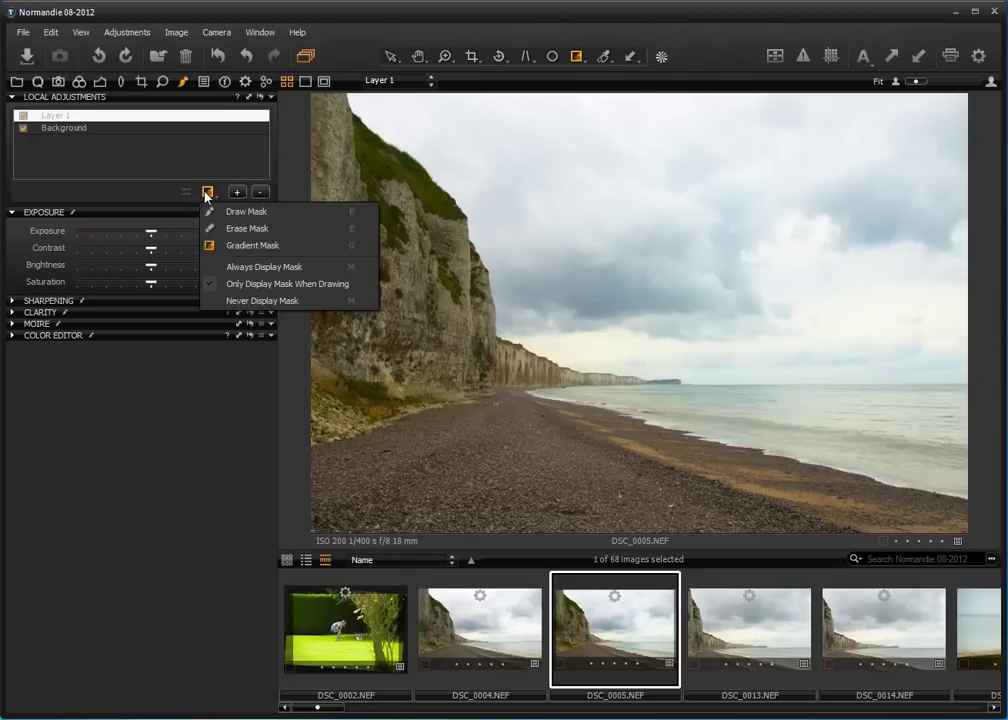
left_click(260, 267)
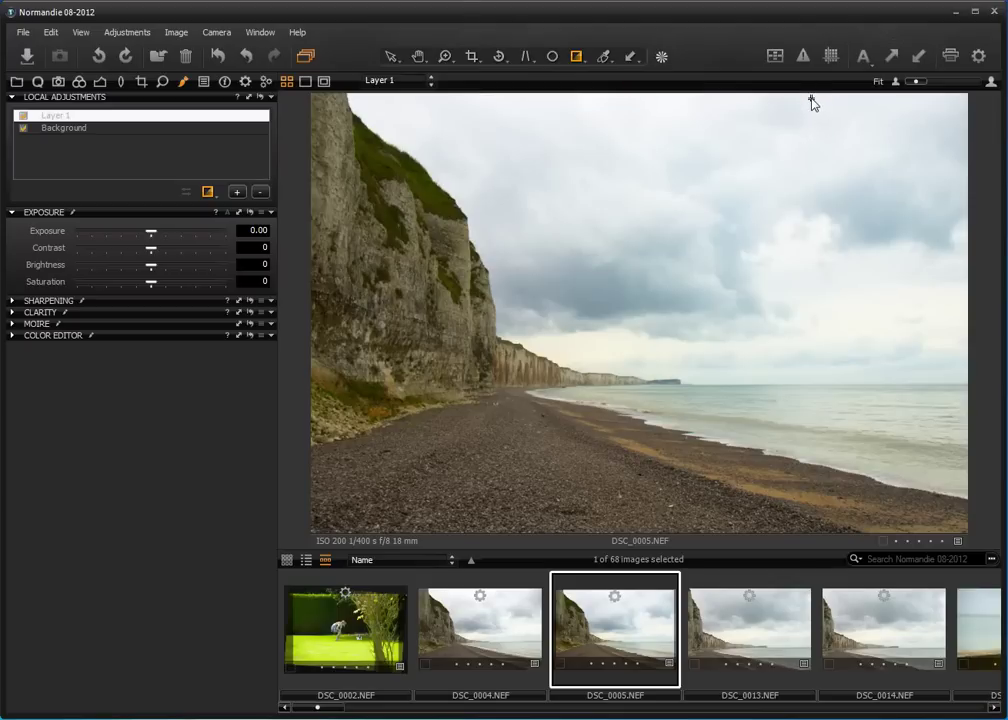
left_click_drag(810, 140, 816, 424)
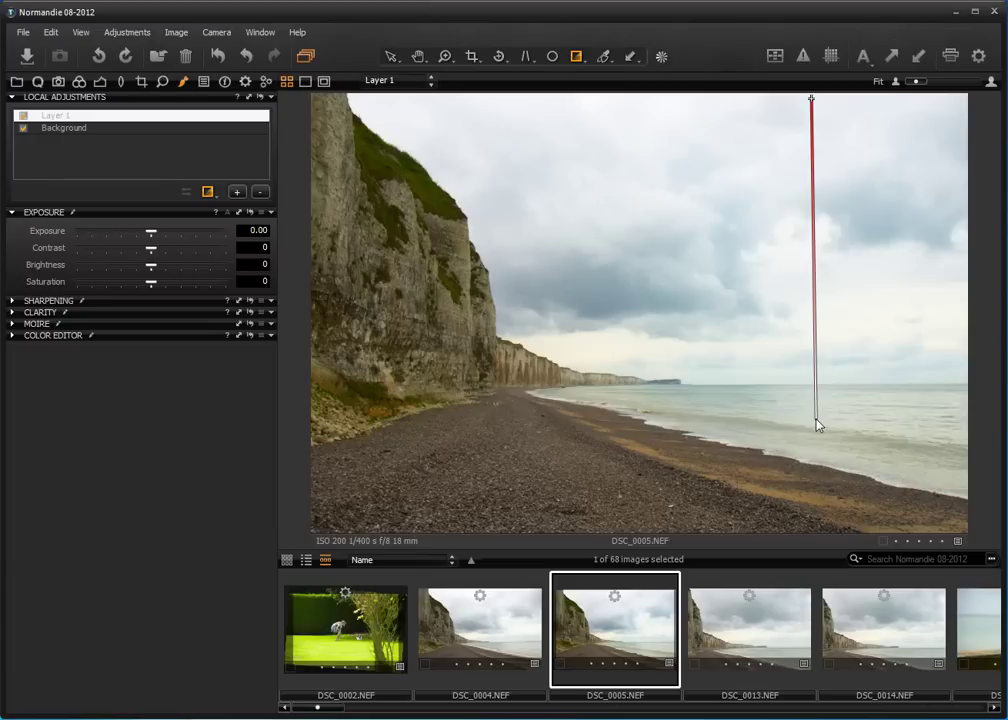
left_click_drag(816, 424, 675, 440)
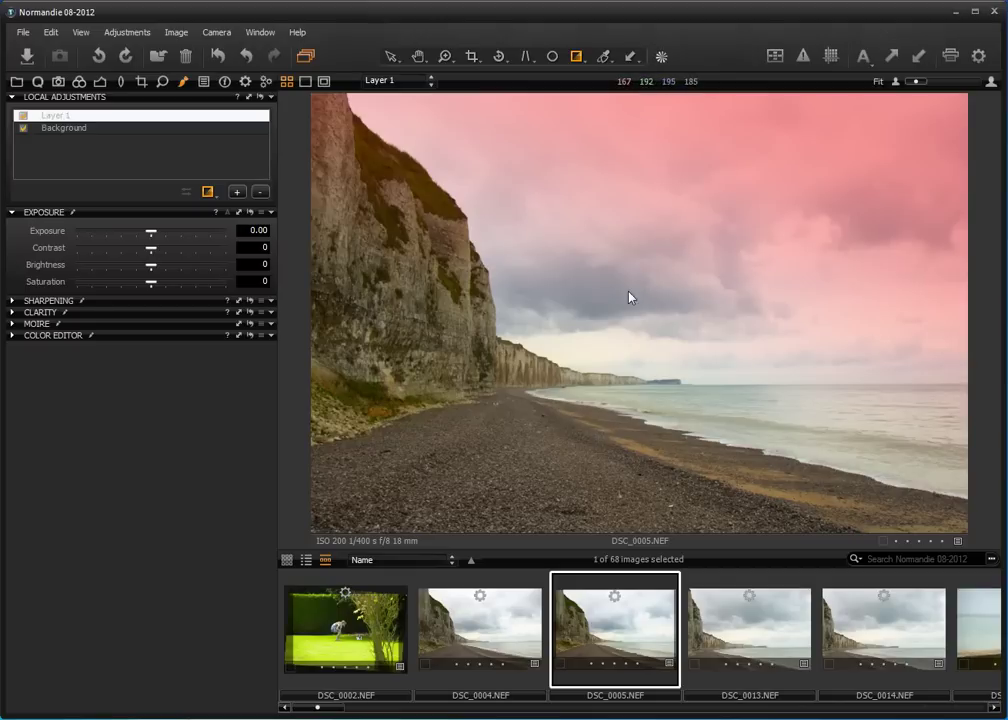
Show the mask only when drawing and set the gradient layer's exposure to -1.44
left_click(209, 191)
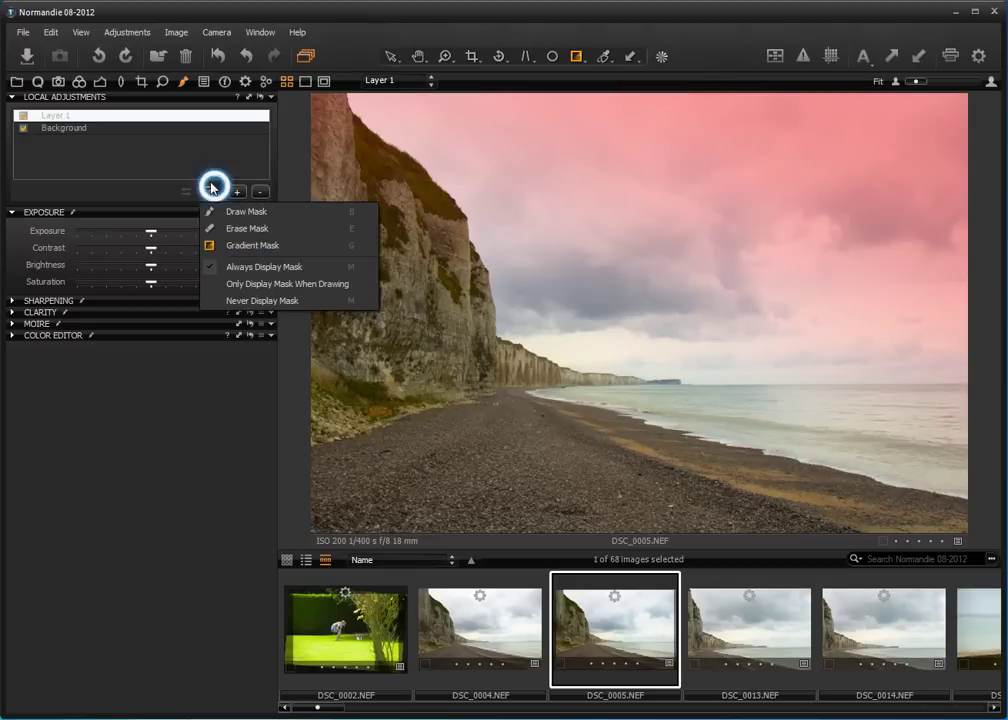
left_click(254, 284)
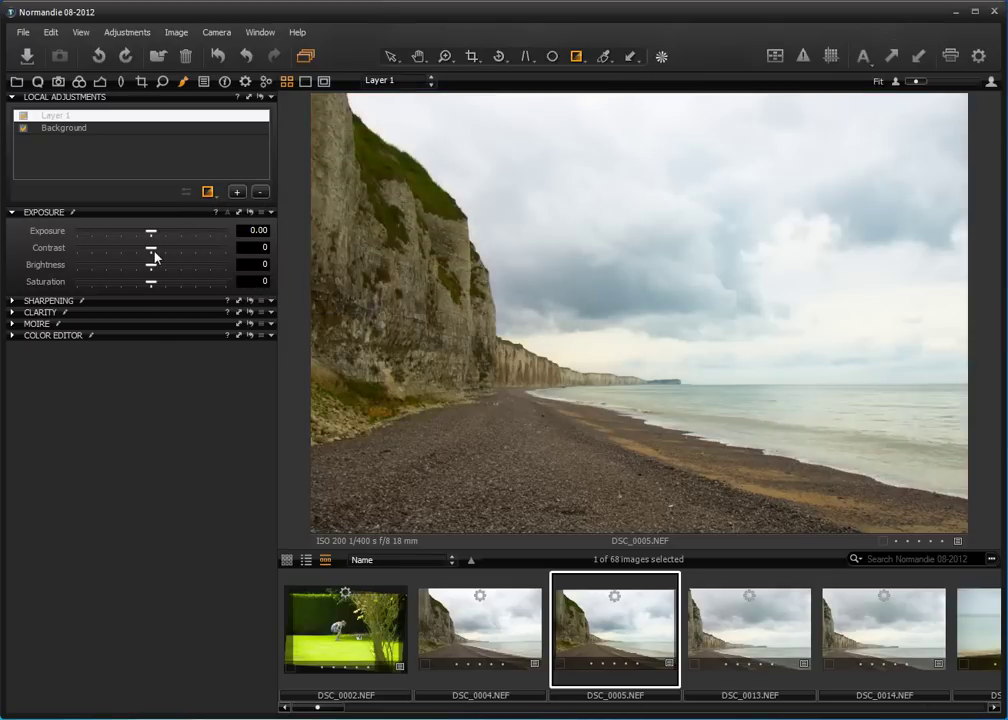
left_click_drag(150, 234, 124, 232)
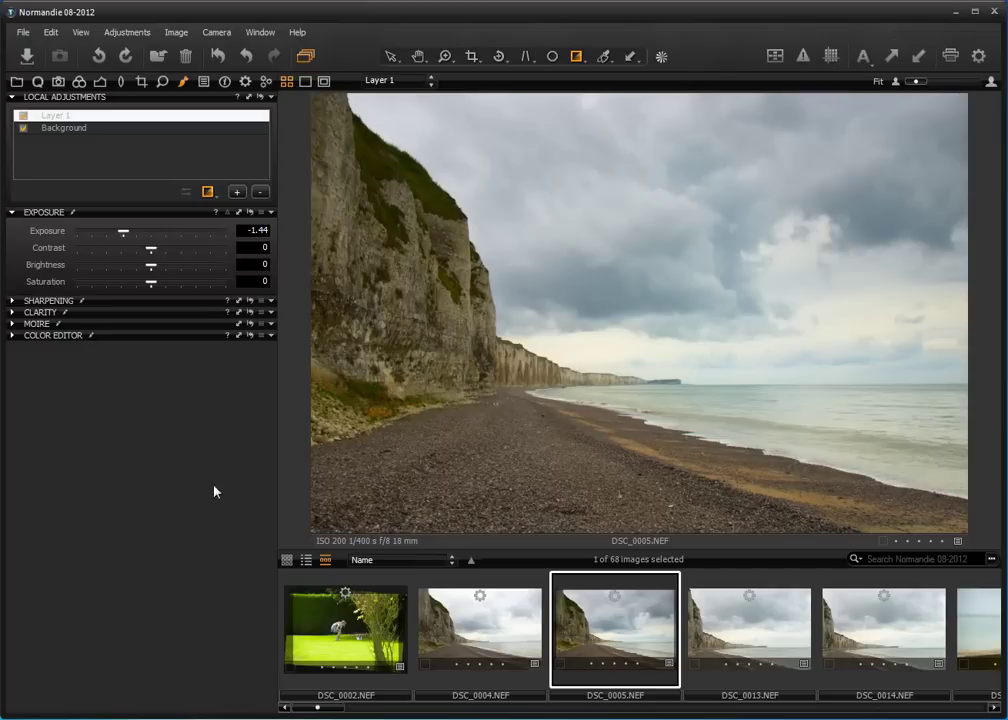
Sample the blue-grey cloud colour in the advanced Color Editor and set hue rotation 6.8, saturation 71.6 and lightness -41.2
left_click(13, 334)
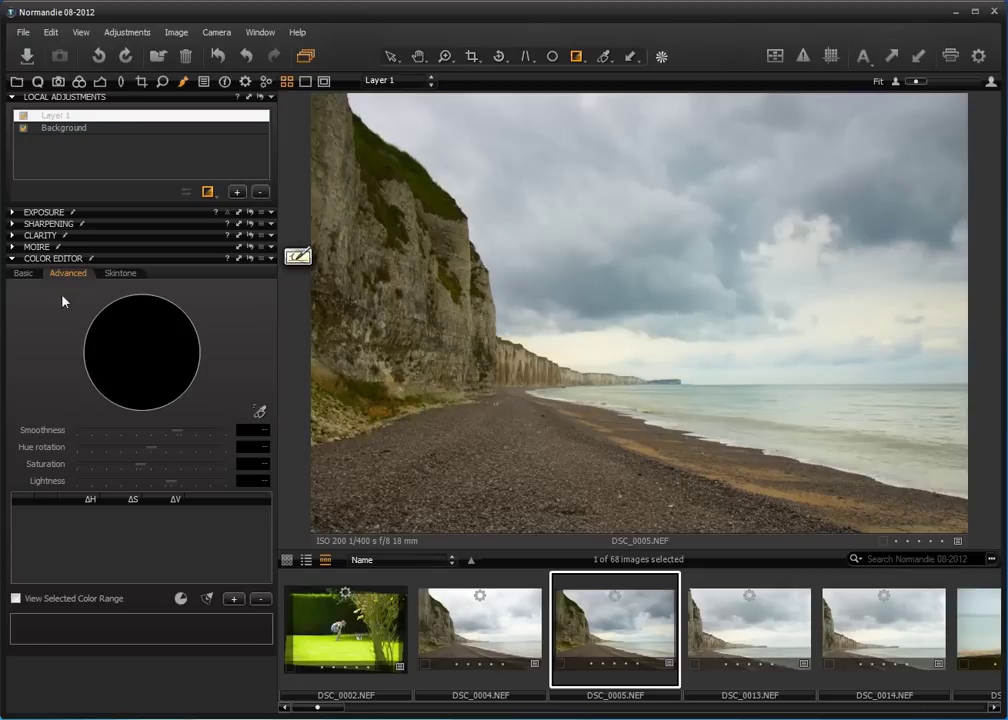
left_click(260, 412)
left_click(877, 231)
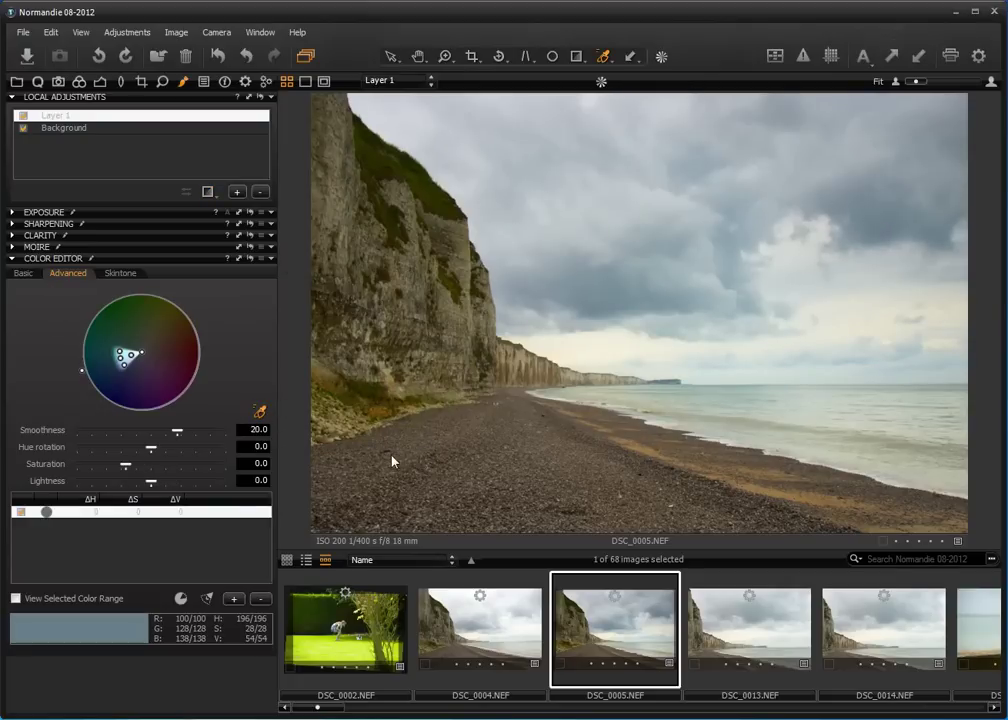
left_click_drag(151, 481, 222, 472)
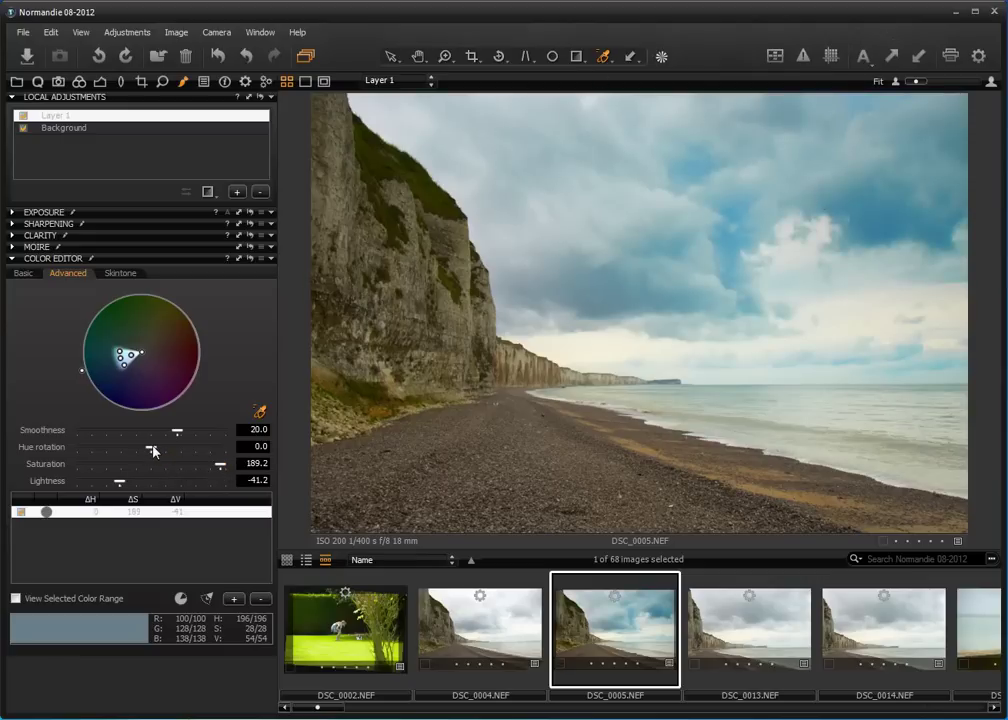
mouse_move(153, 452)
left_mouse_down()
mouse_move(212, 456)
mouse_move(98, 452)
mouse_move(184, 453)
mouse_move(167, 452)
mouse_move(191, 467)
mouse_move(164, 467)
left_mouse_up()
Display the mask permanently and redraw Layer 1's gradient in several directions, ending with a slightly slanted one fading from the upper sky towards the sea
left_click(208, 192)
left_click(208, 192)
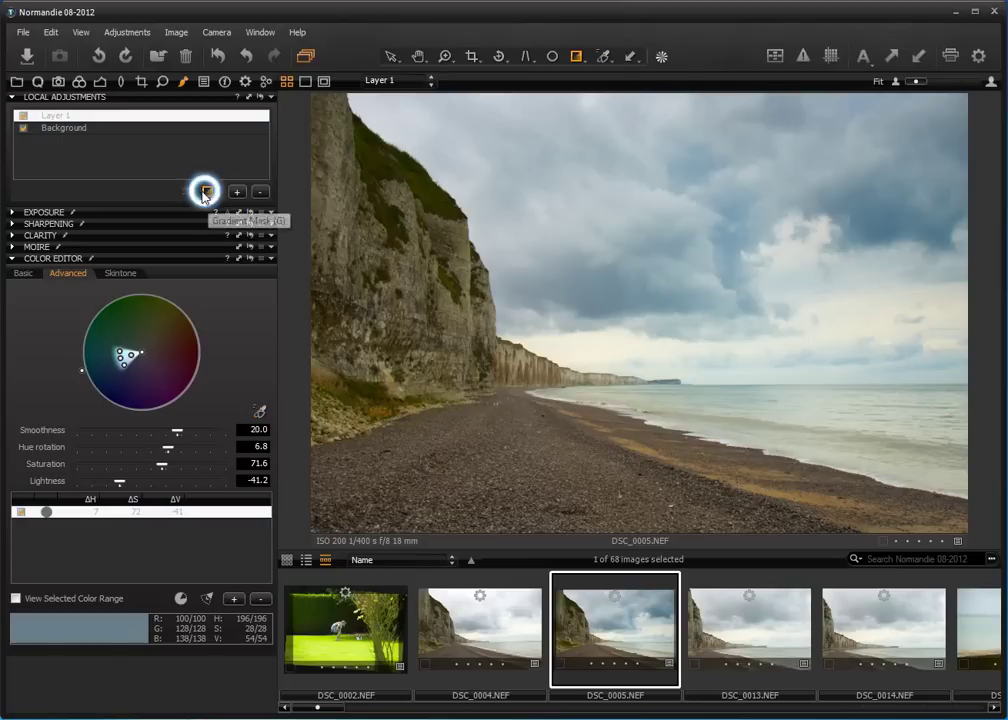
left_click(261, 266)
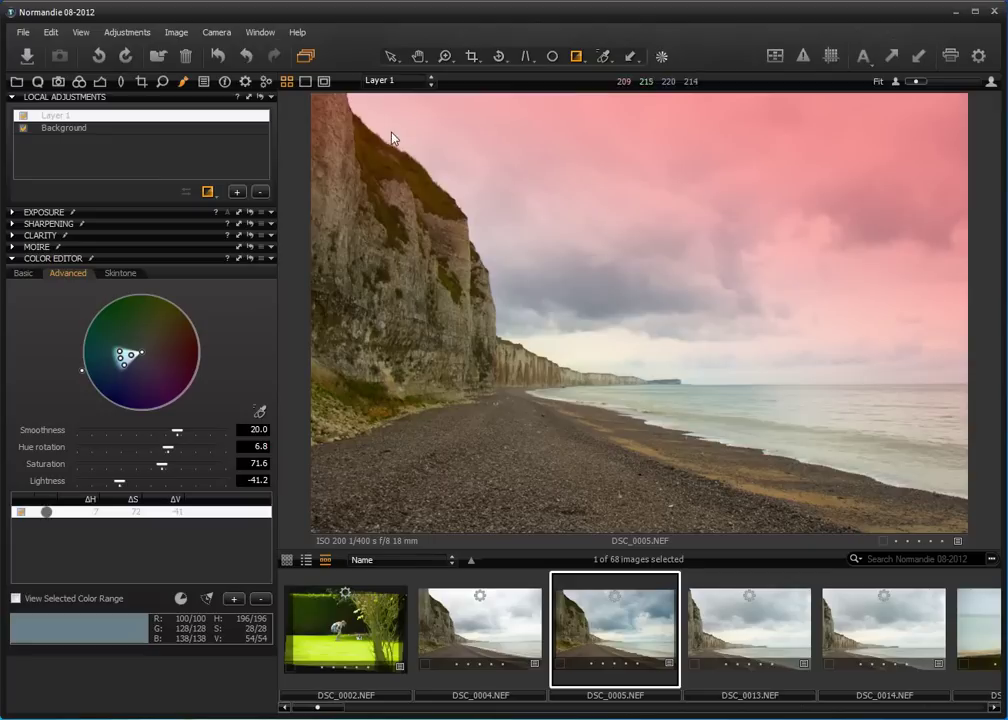
left_click_drag(402, 98, 652, 356)
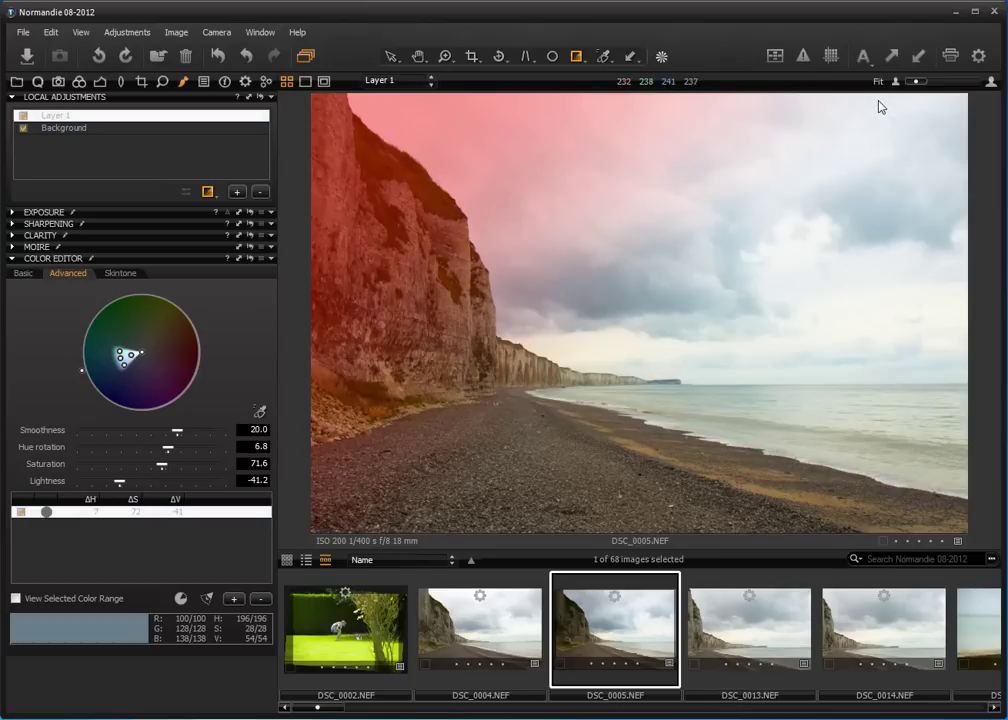
left_click_drag(879, 101, 720, 437)
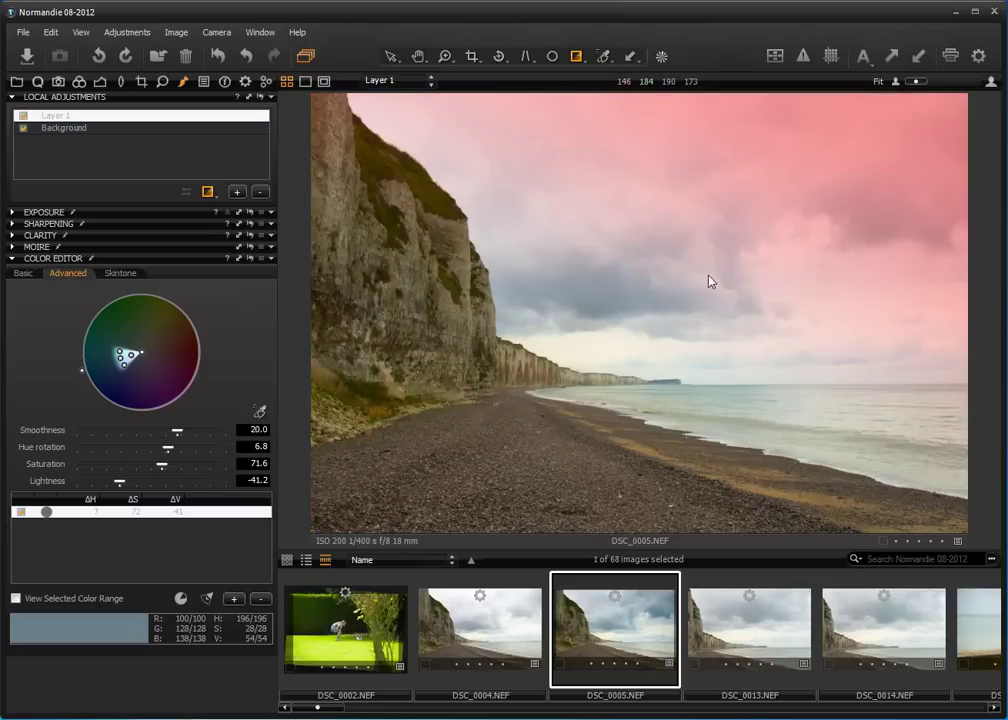
left_click_drag(706, 106, 625, 438)
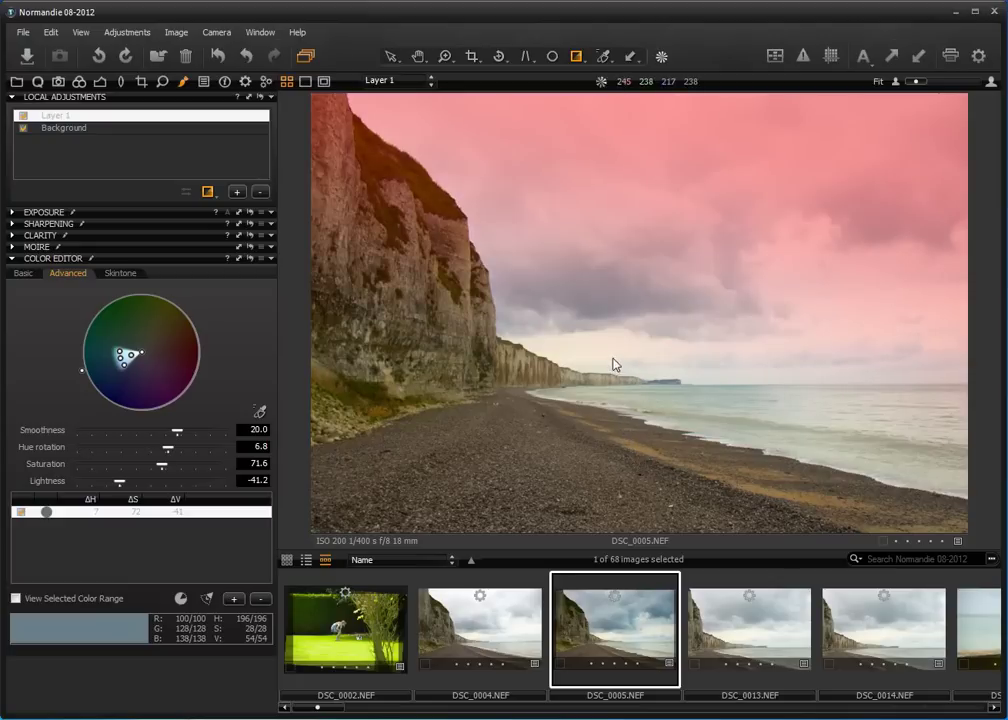
left_click_drag(765, 128, 696, 428)
Add a second layer with a vertical gradient mask fading upward from the beach foreground, and compare its mask with Layer 1's
left_click(237, 191)
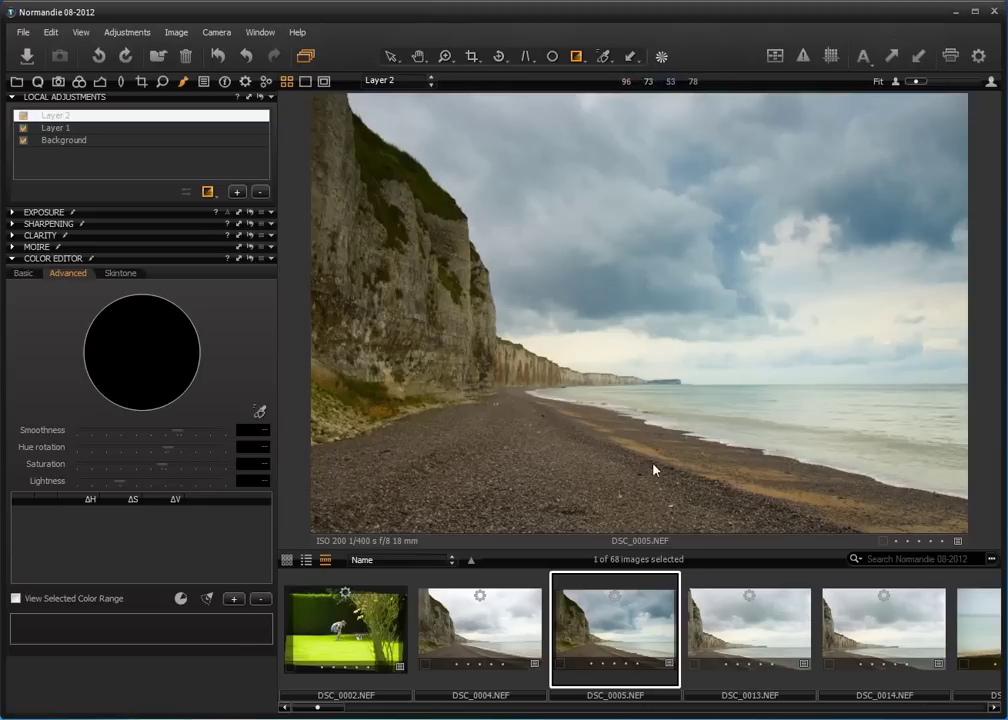
left_click_drag(719, 526, 719, 342)
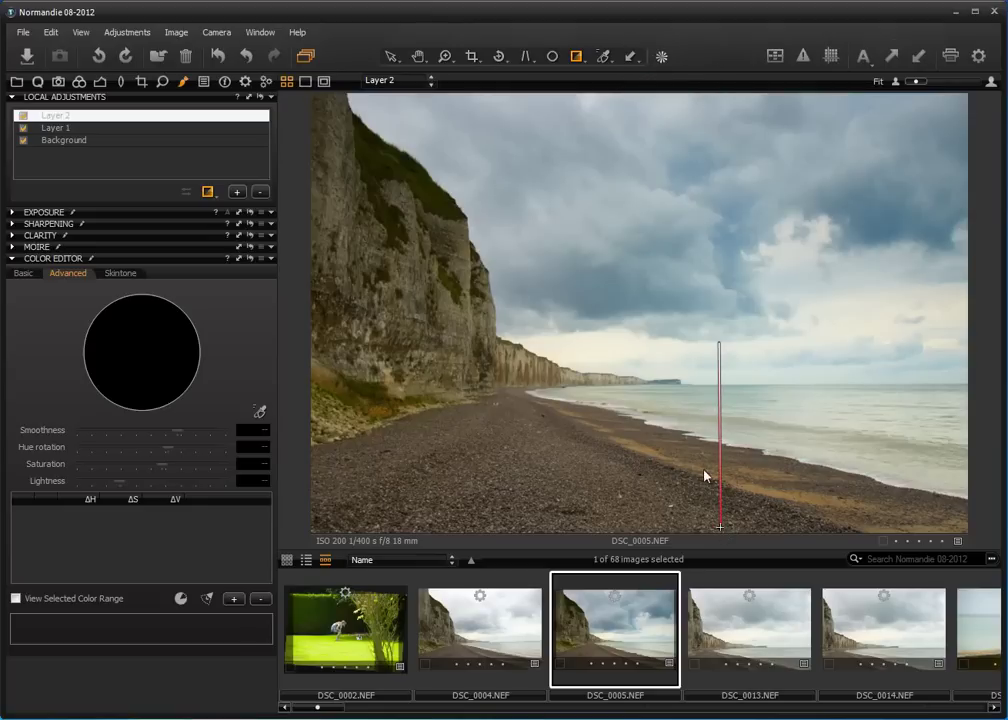
left_click(101, 129)
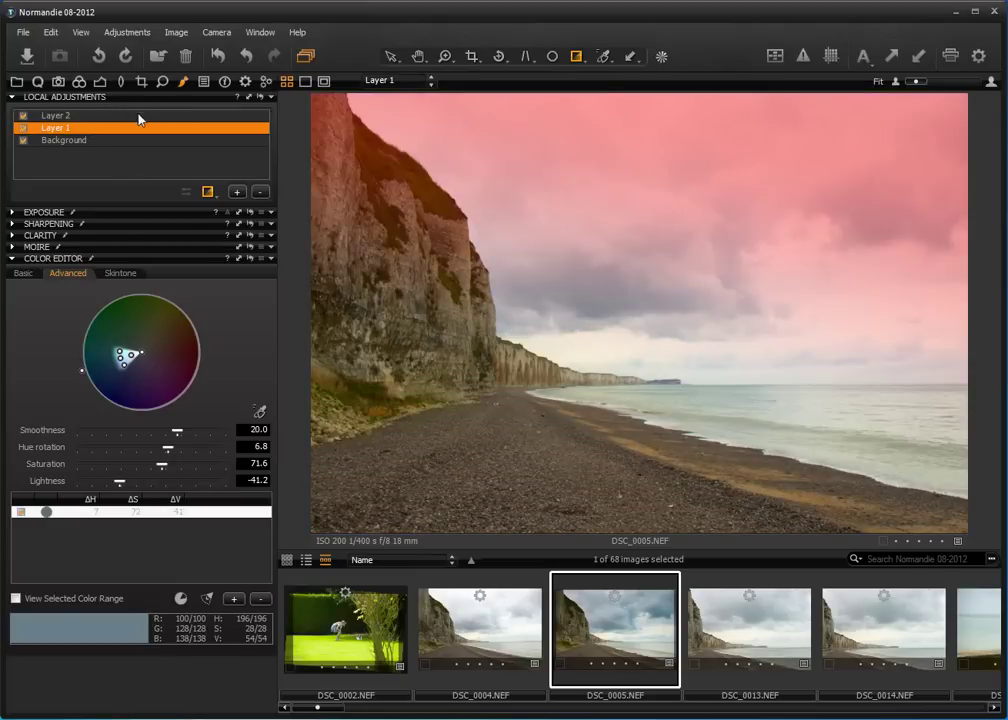
left_click(146, 117)
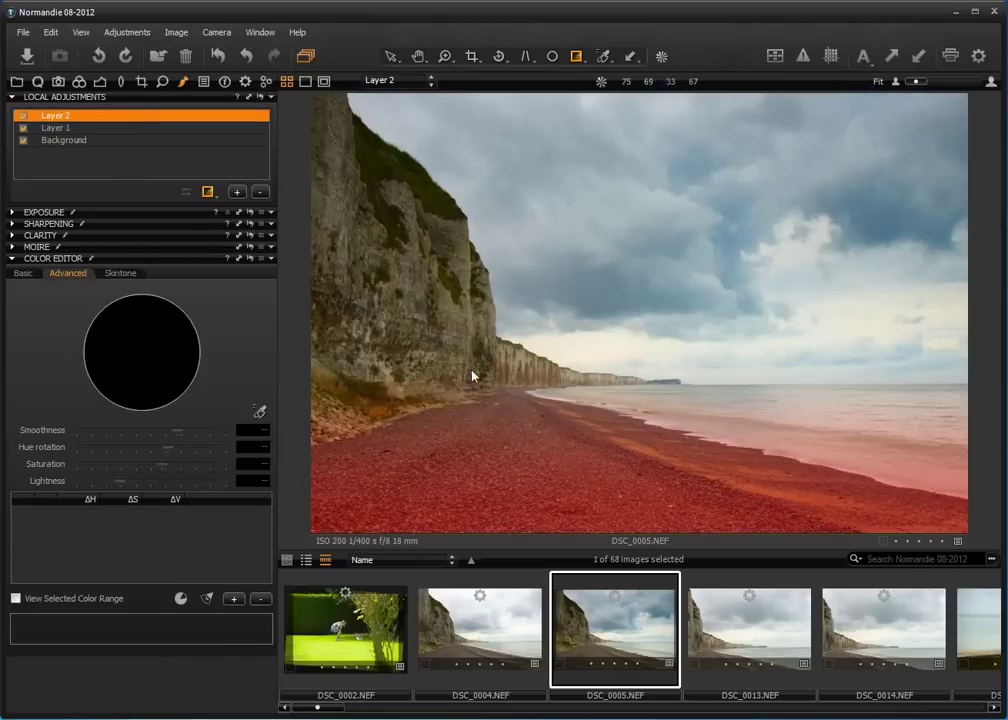
Set the exposure of the beach foreground layer to 0.21
left_click(20, 212)
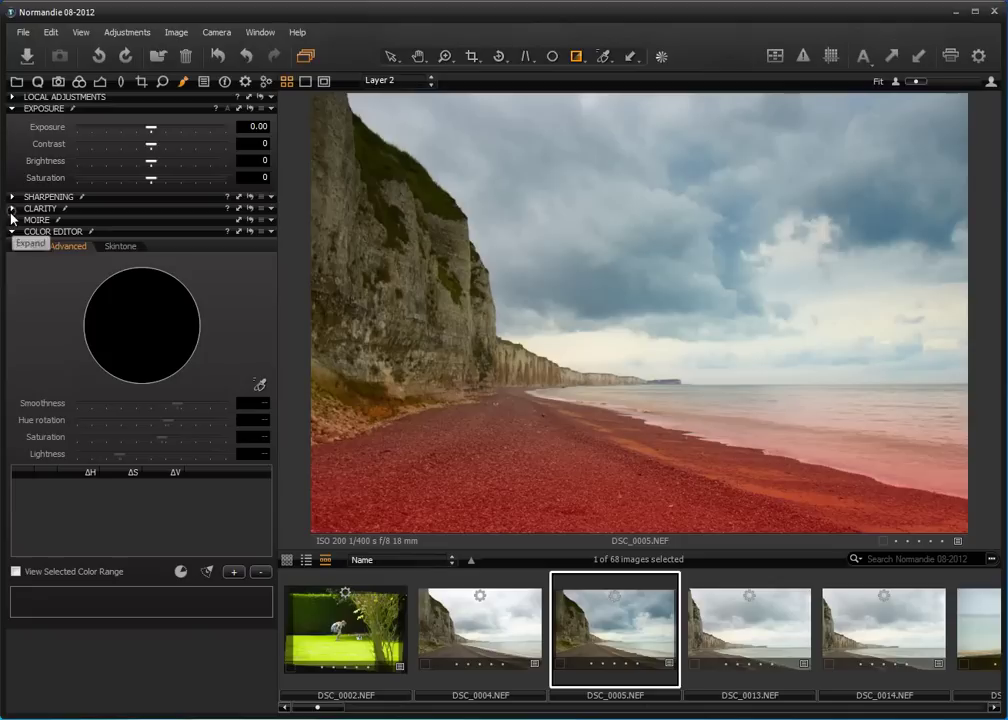
mouse_move(156, 130)
left_mouse_down()
mouse_move(200, 135)
mouse_move(155, 134)
left_mouse_up()
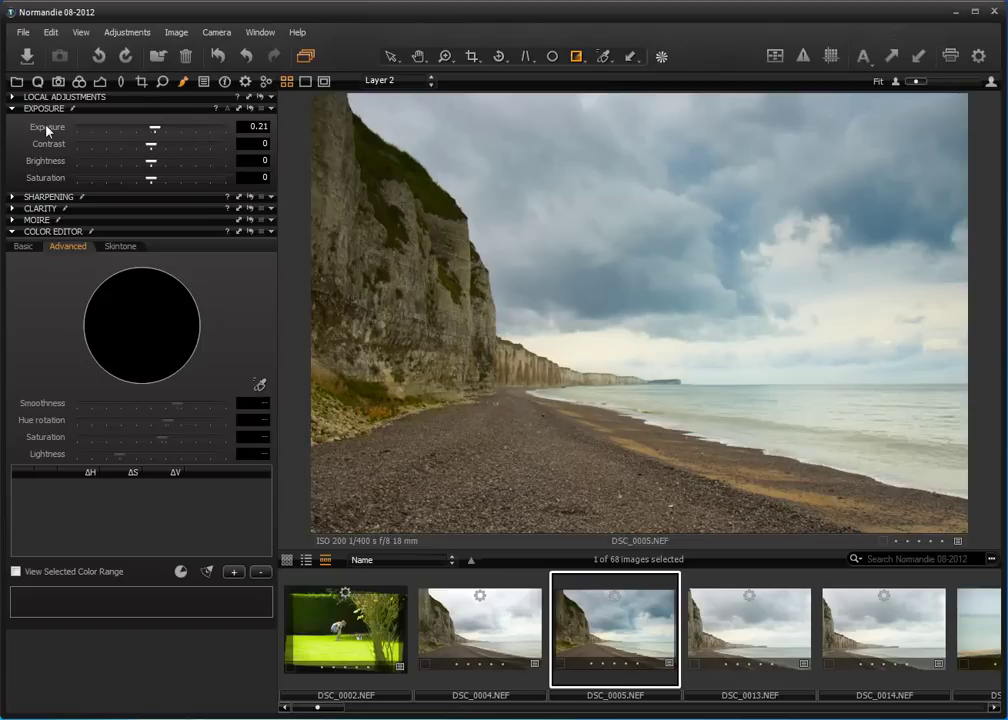
Delete Layer 2 from the local adjustments and set the mask to display only when drawing
left_click(12, 97)
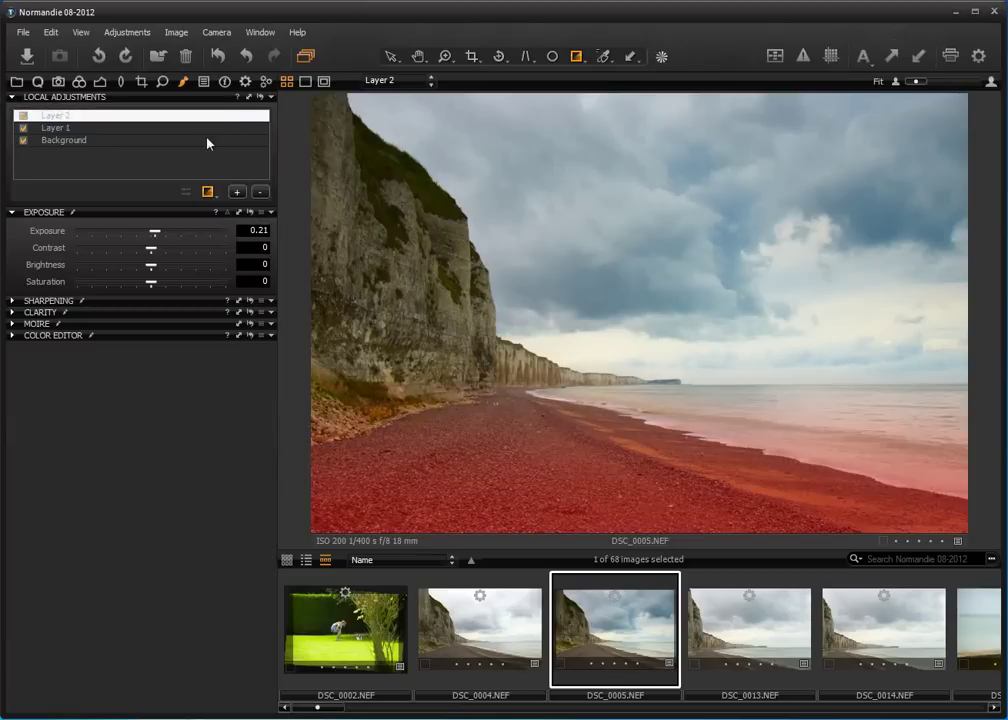
left_click(261, 195)
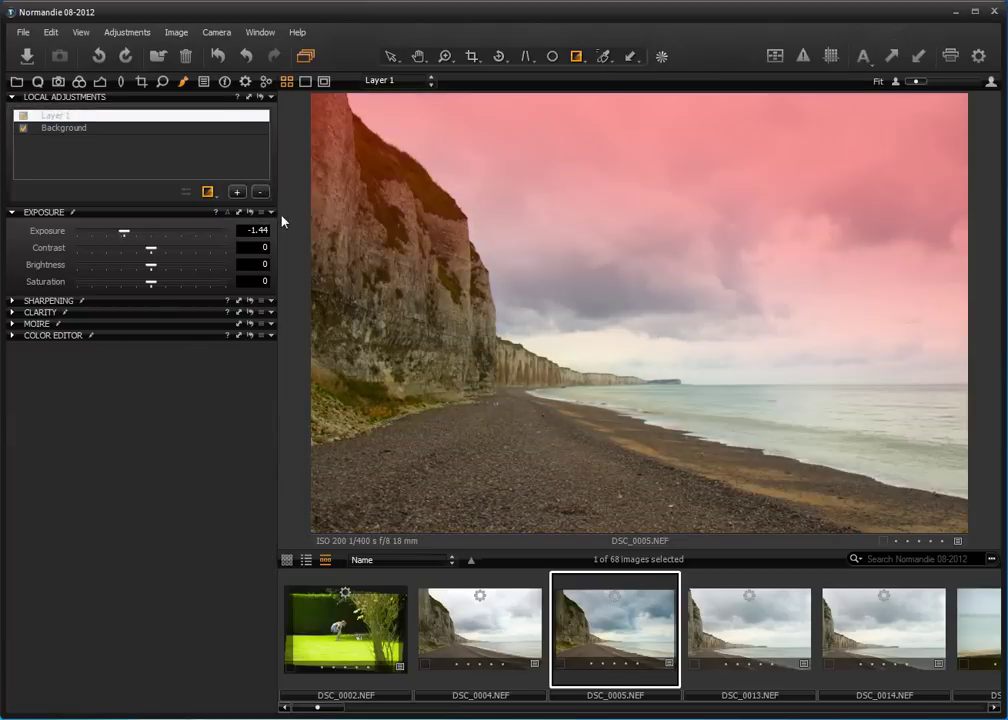
left_click(208, 192)
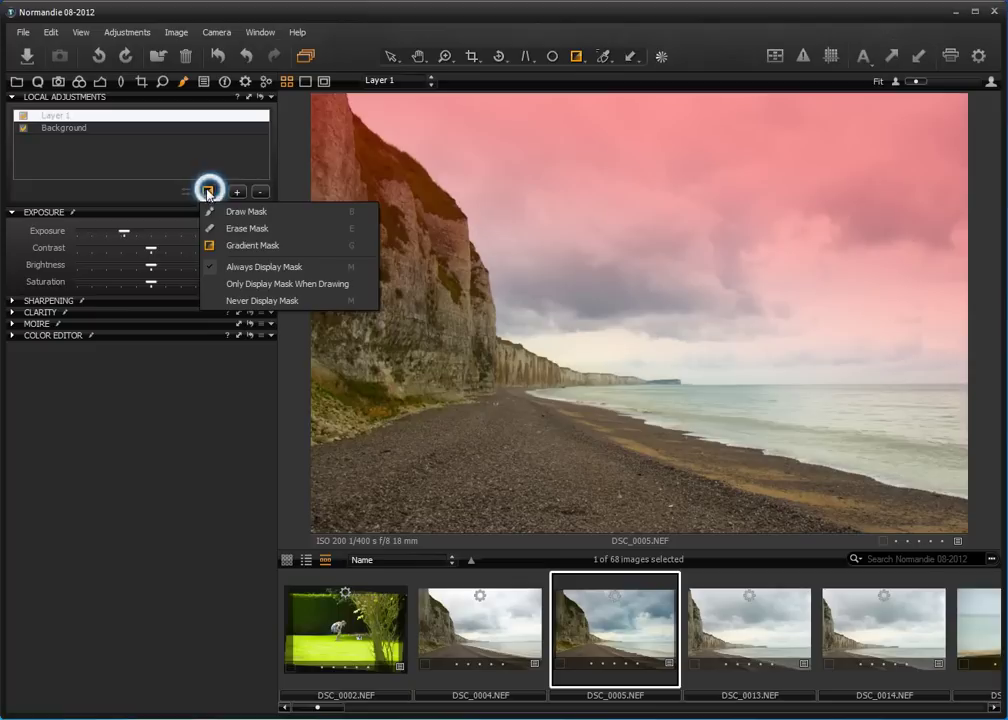
left_click(256, 285)
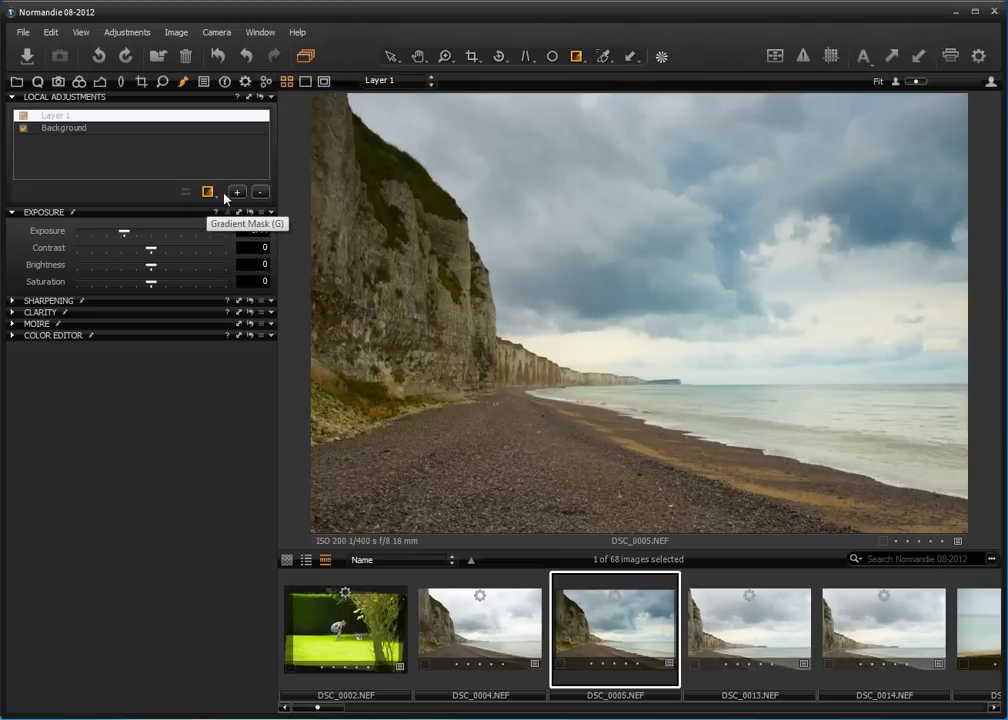
Try painting a brush stroke on Layer 1's mask from the clouds down to the beach, undo it, and check the mask overlay
left_click(208, 193)
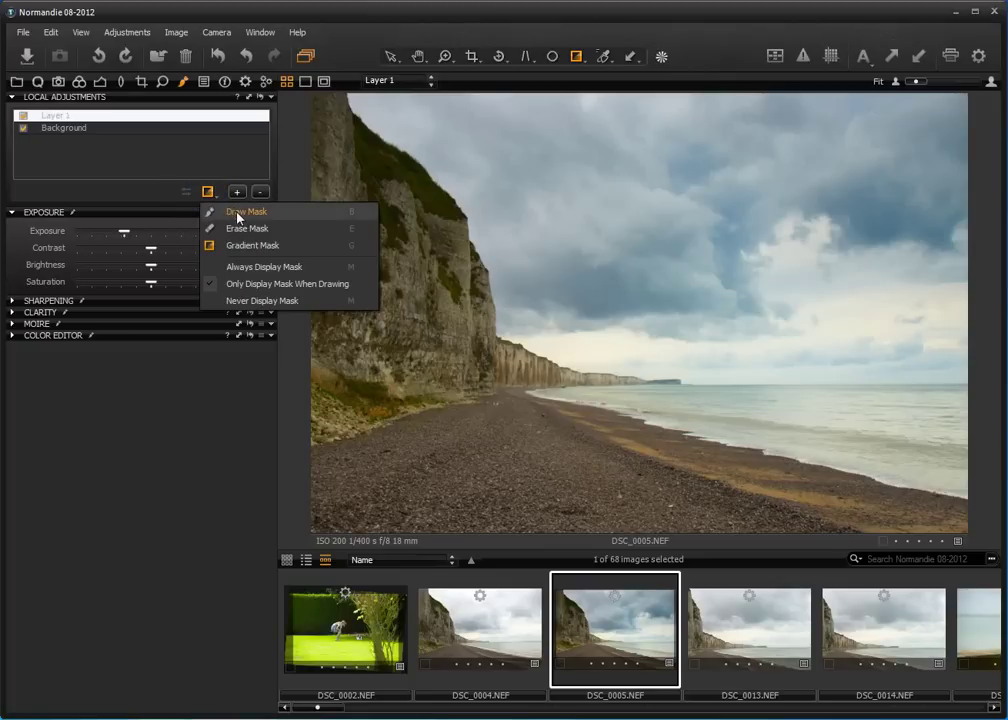
left_click(235, 208)
key("m")
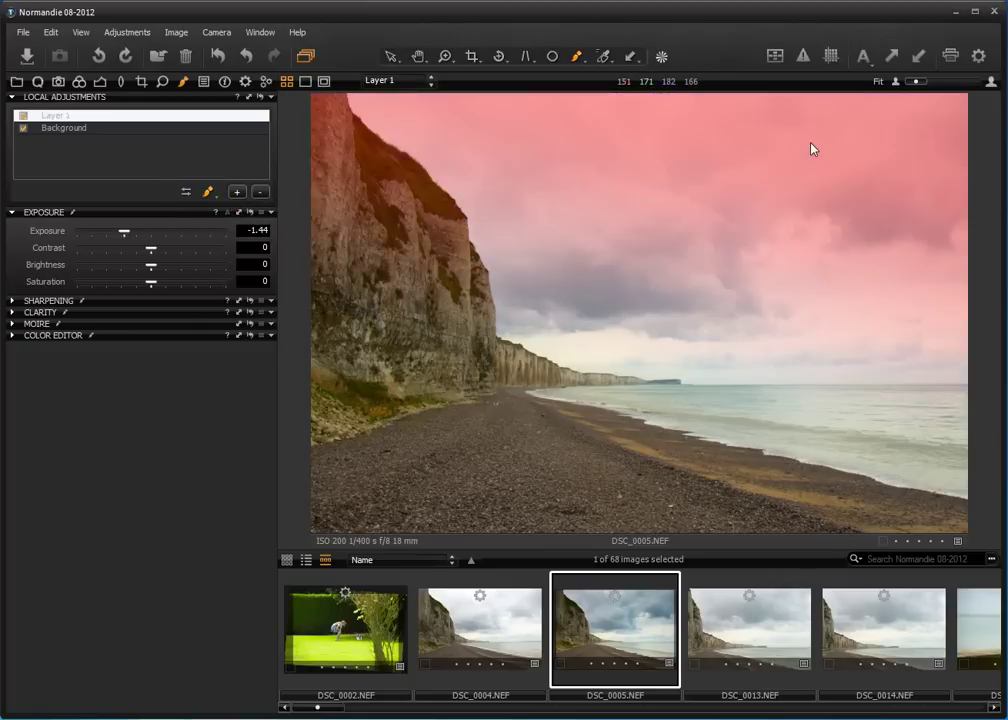
left_click_drag(797, 232, 752, 511)
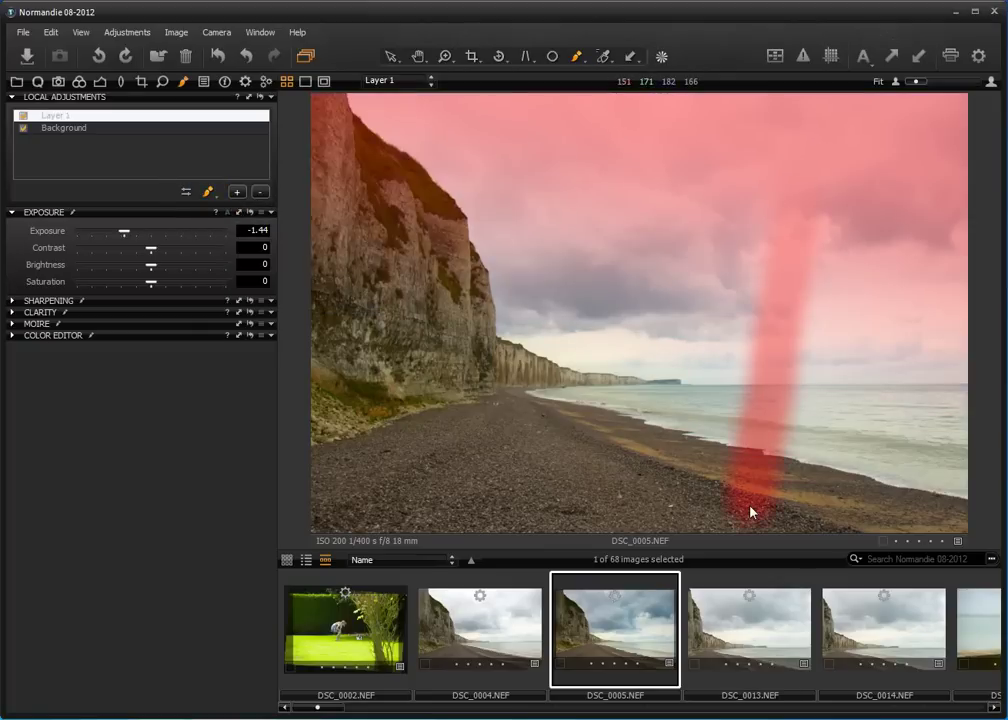
key("m")
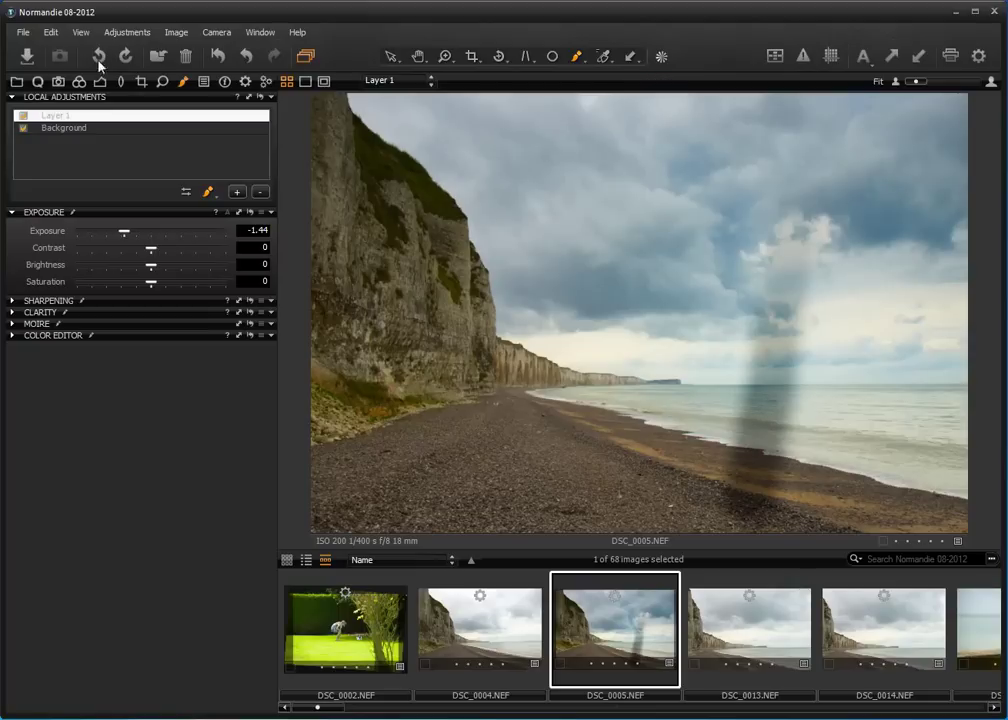
left_click(249, 57)
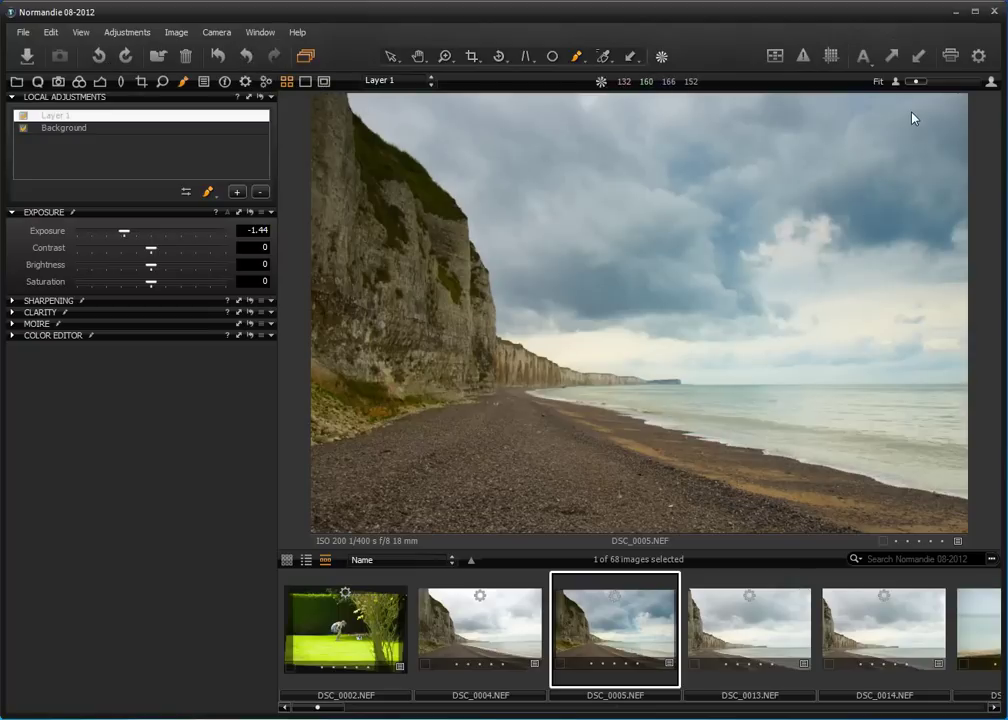
key("m")
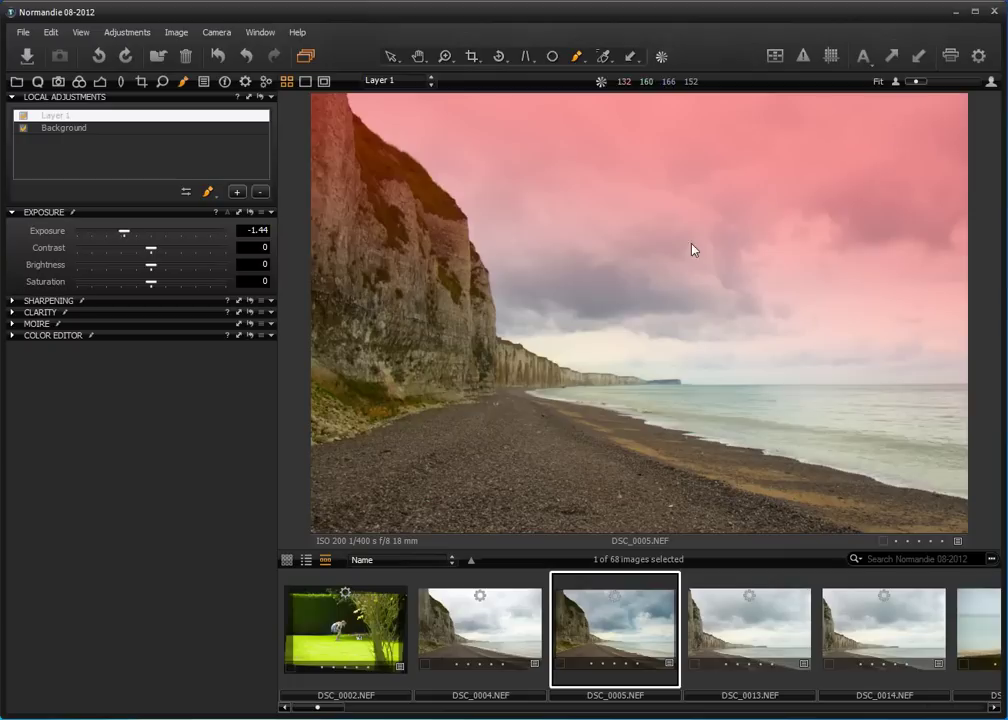
key("m")
On the Background layer, sample the cliff's rock colour in the advanced Color Editor and set saturation 39.2 and lightness 28.9
left_click(38, 82)
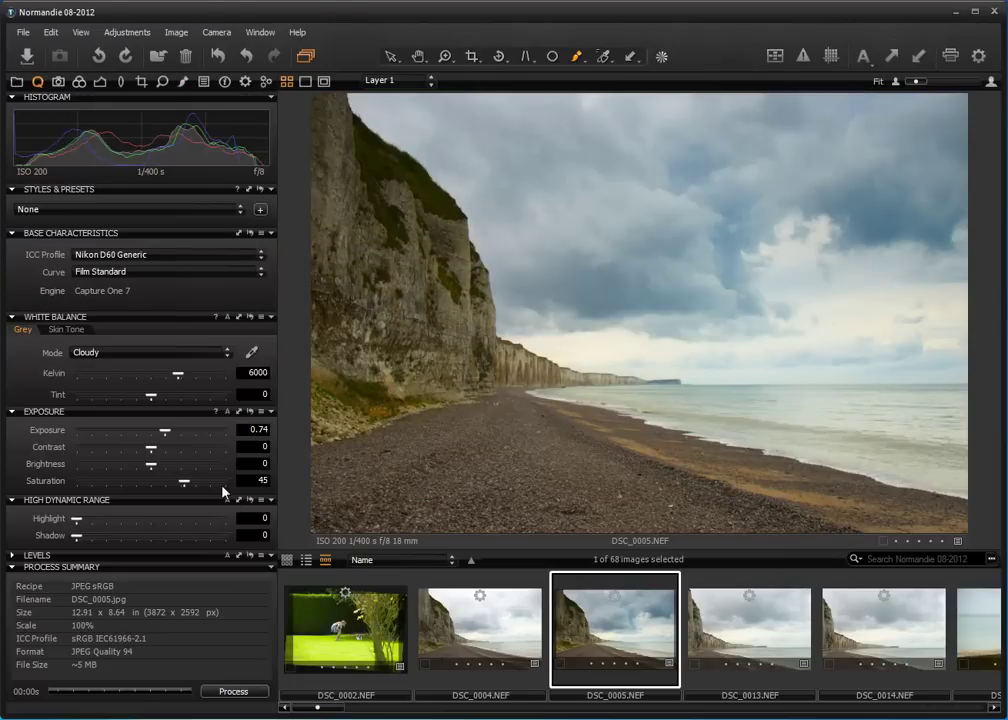
left_click(79, 82)
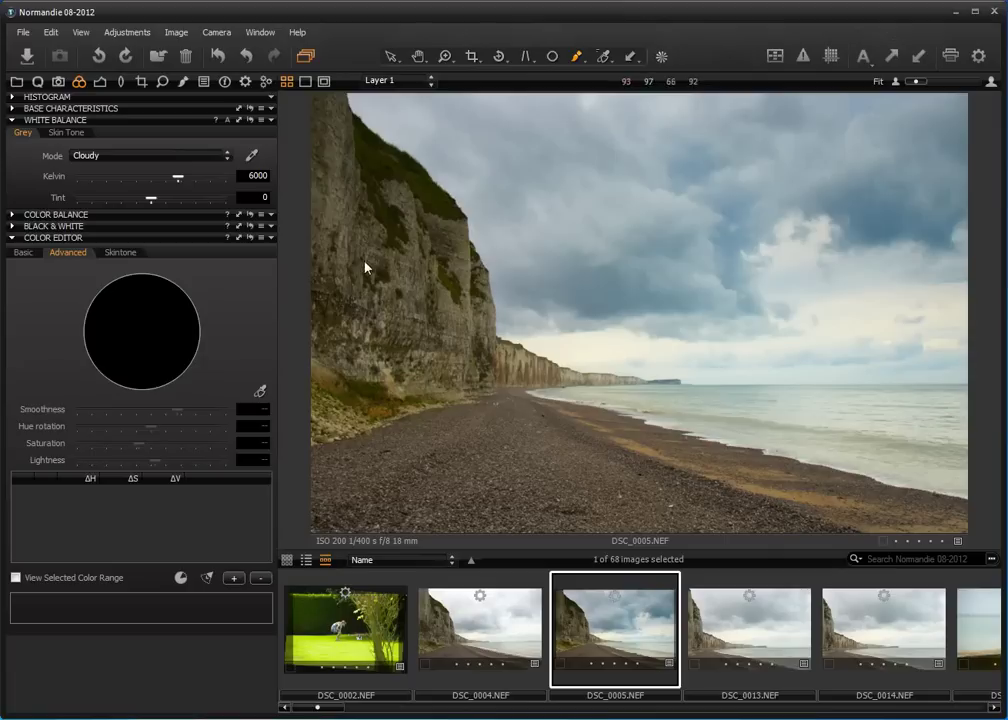
left_click(183, 84)
left_click(128, 130)
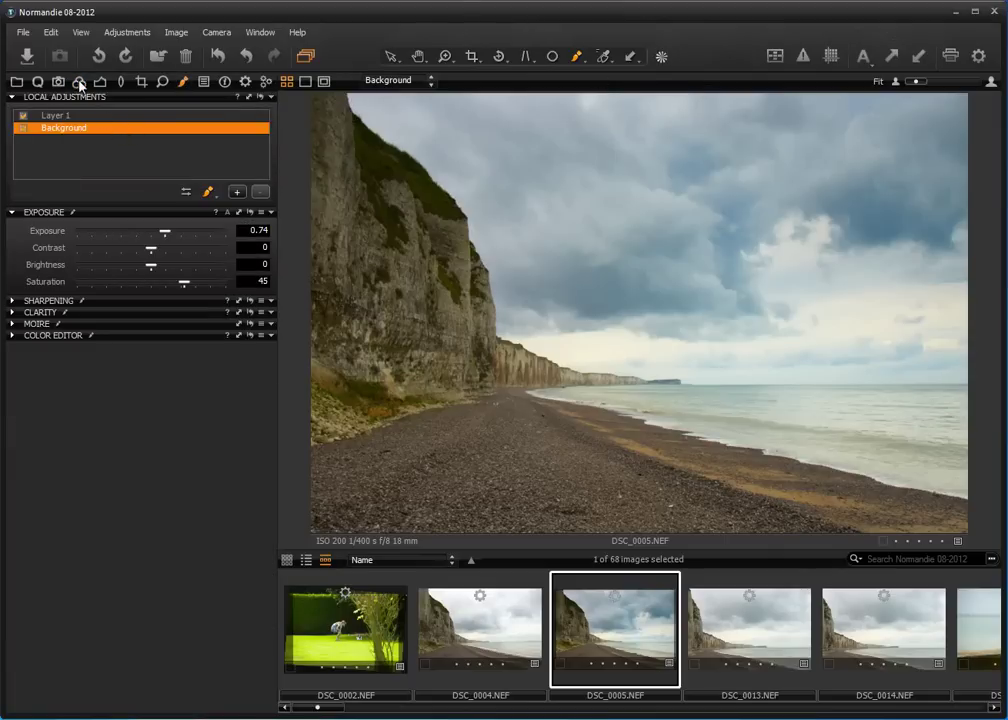
left_click(80, 84)
left_click(260, 391)
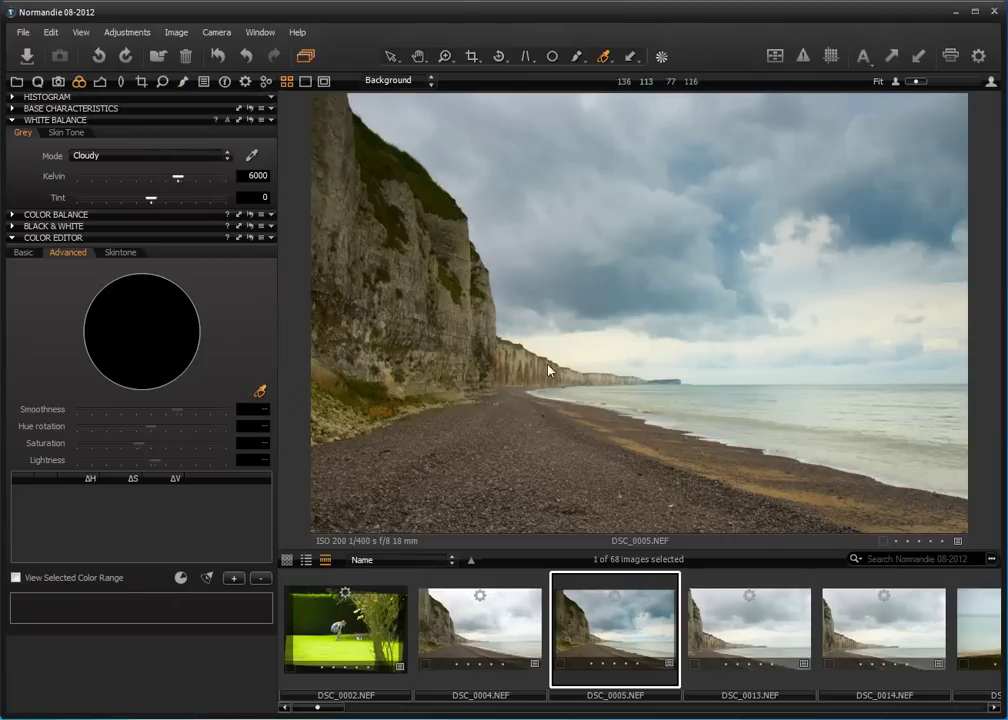
left_click(468, 265)
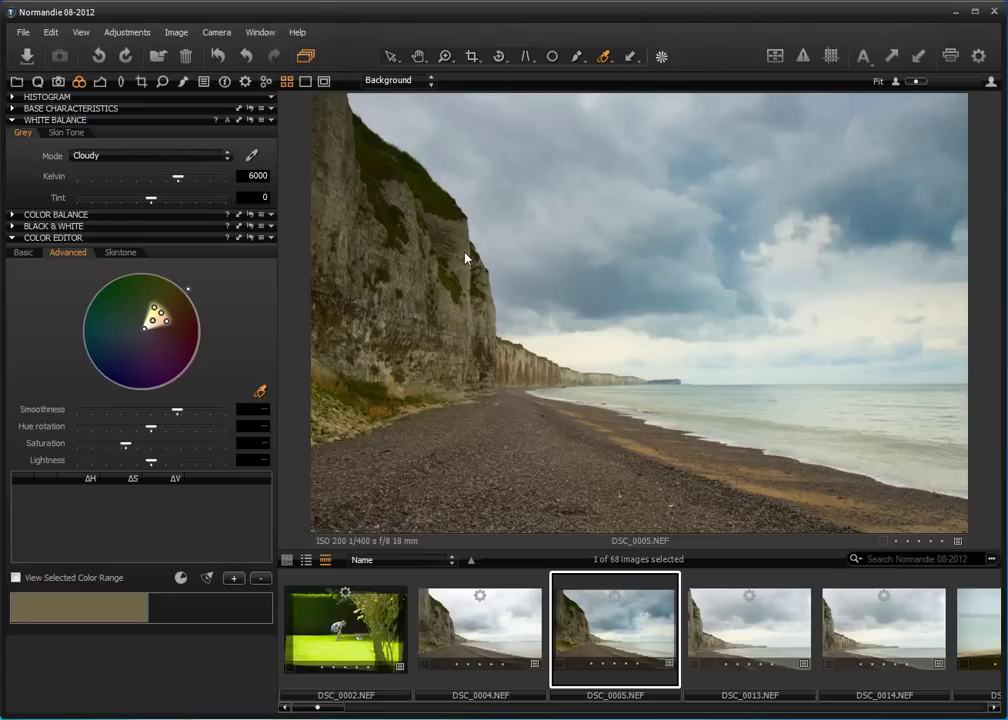
left_click_drag(126, 443, 175, 463)
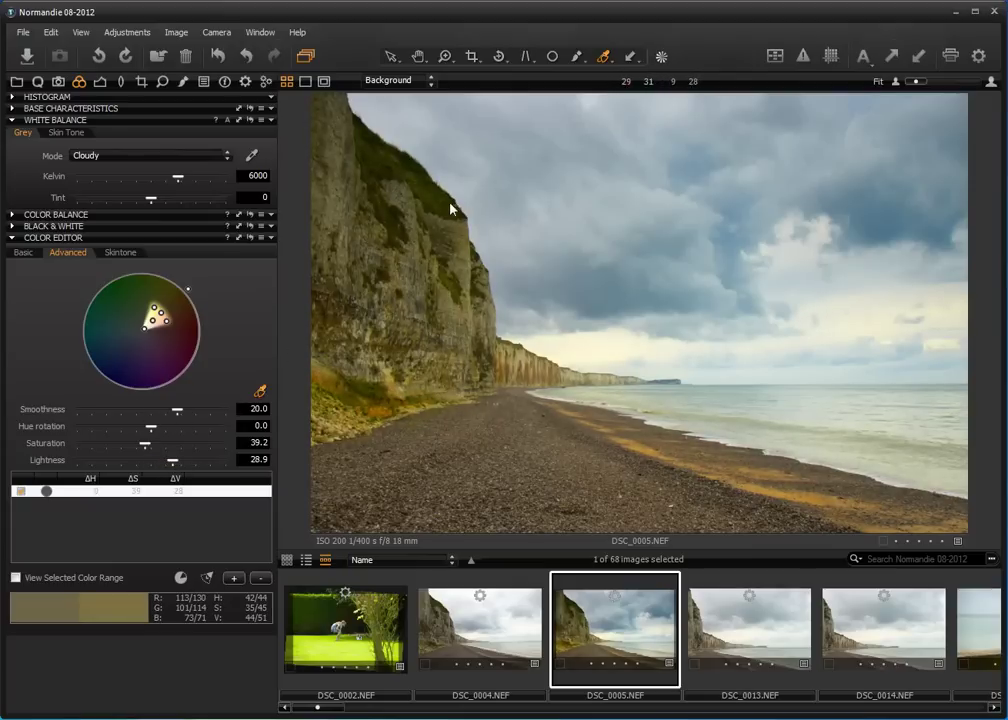
Sample the green grass on the cliff top as a second colour and set hue rotation 8.4 and saturation 50.0
scroll(417, 333, "up", 2)
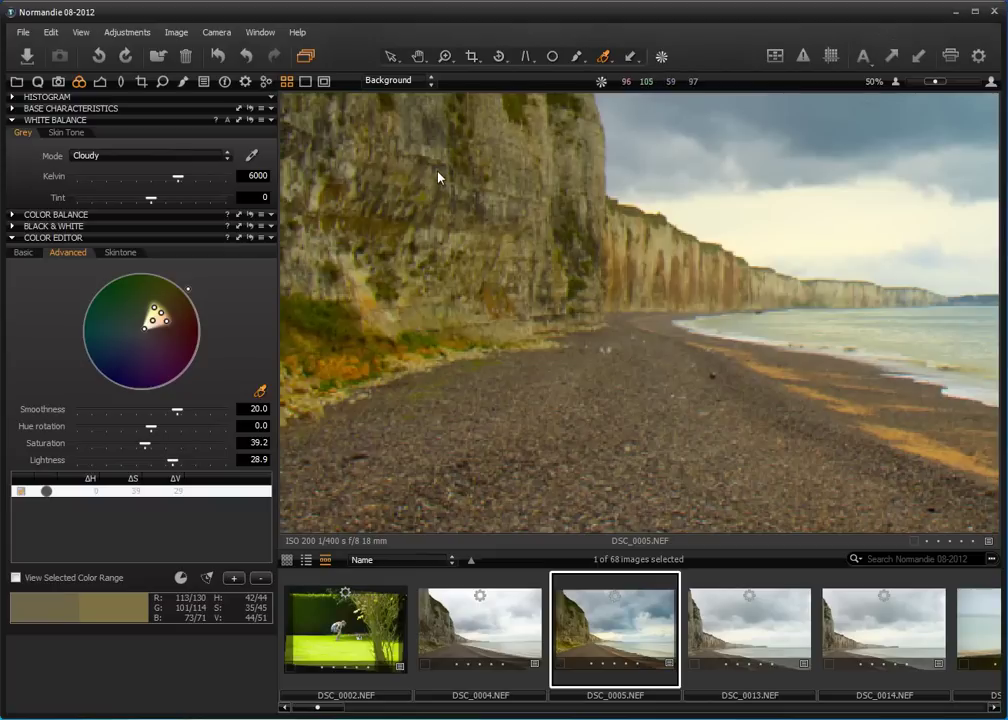
left_click_drag(411, 223, 401, 183)
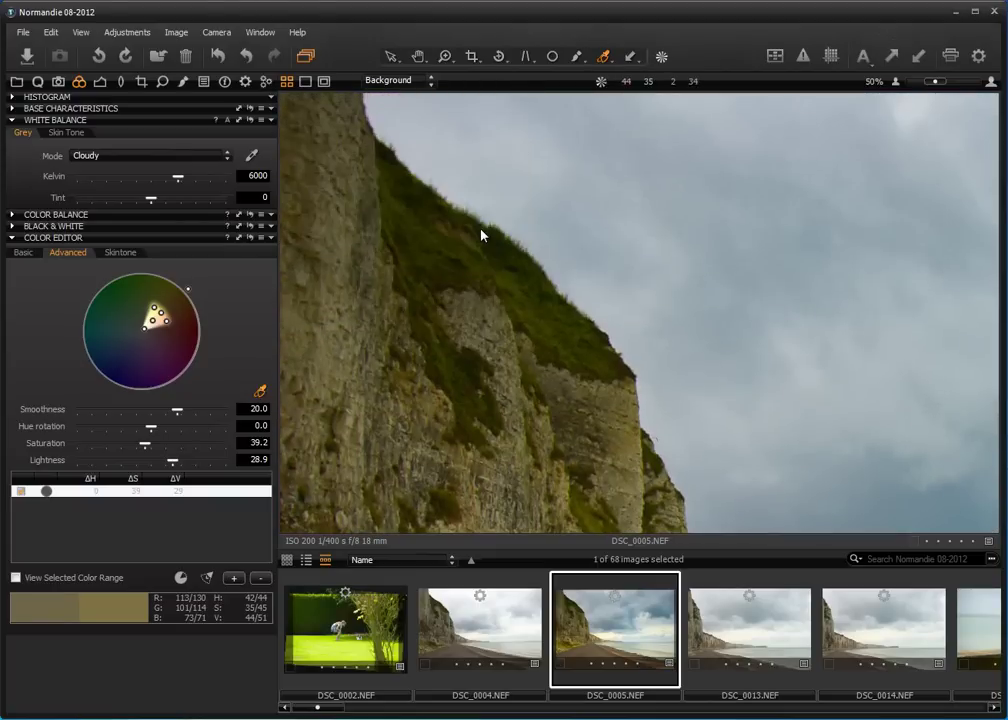
left_click(514, 288)
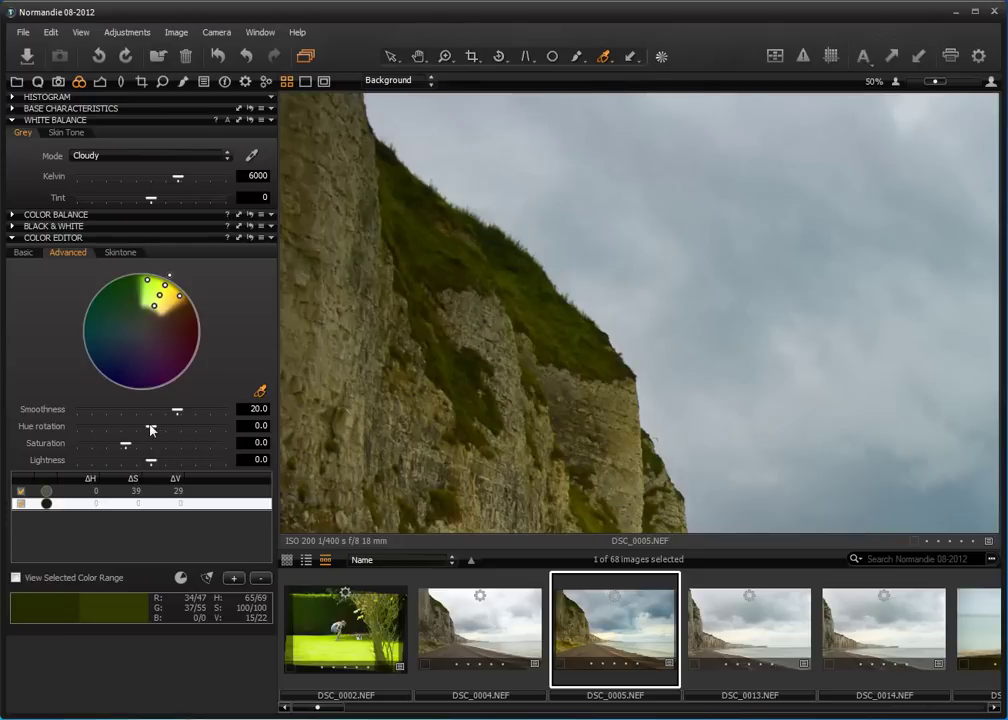
left_click_drag(153, 430, 183, 433)
left_click_drag(185, 432, 172, 432)
left_click_drag(148, 453, 151, 451)
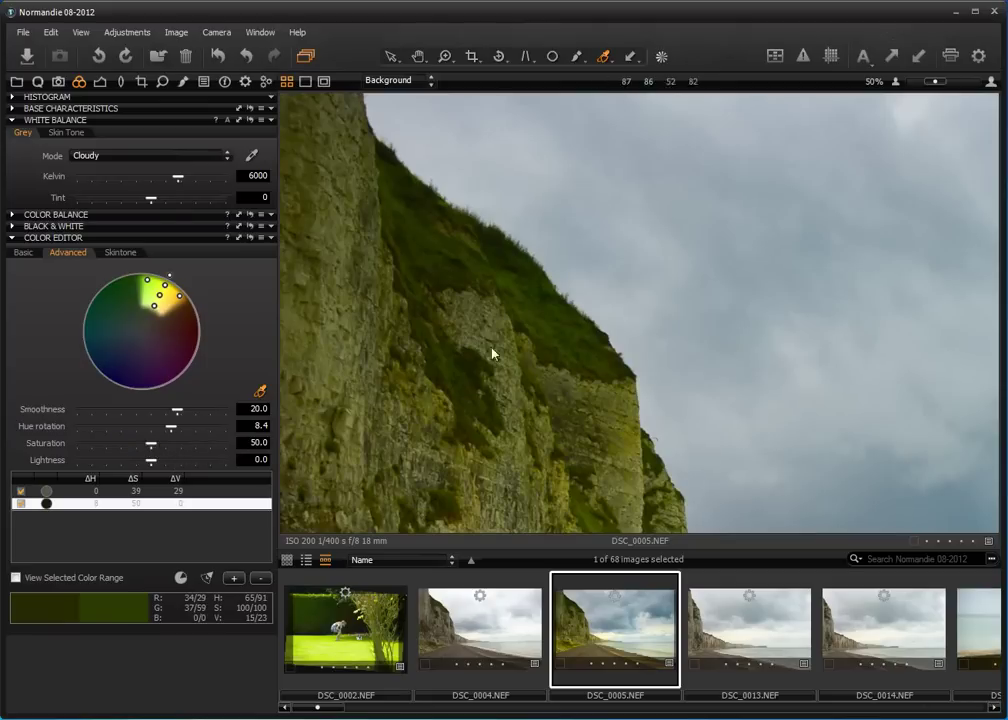
Narrow the grass colour's range on the colour wheel, shift it away from yellow towards green, and set its lightness to 4.1
left_click_drag(179, 296, 172, 291)
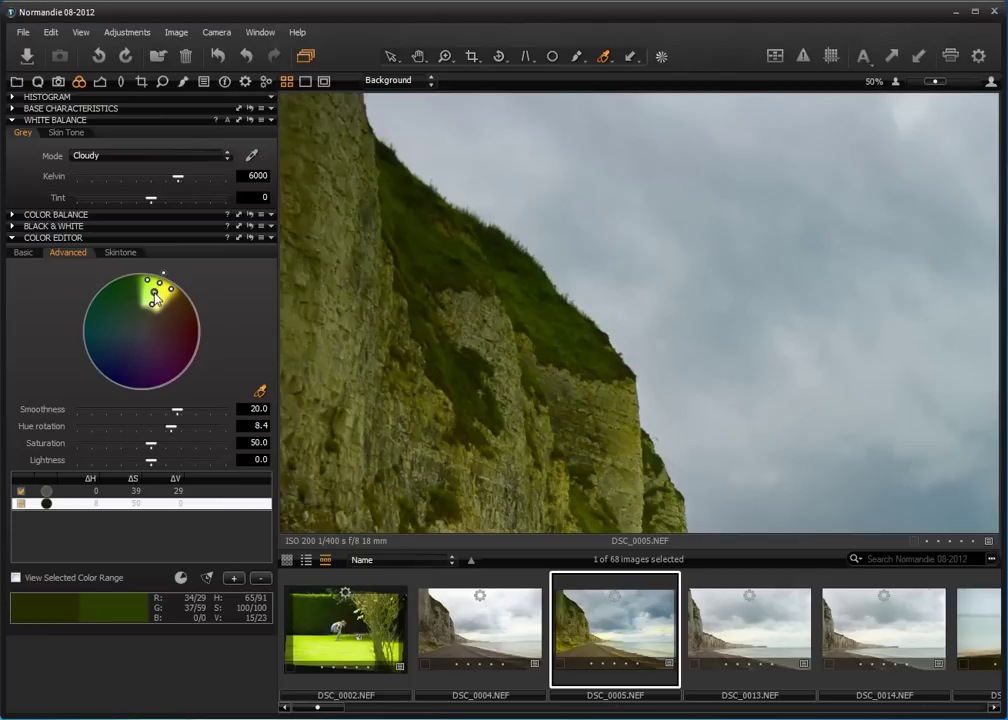
mouse_move(164, 274)
left_mouse_down()
mouse_move(143, 271)
mouse_move(152, 272)
left_mouse_up()
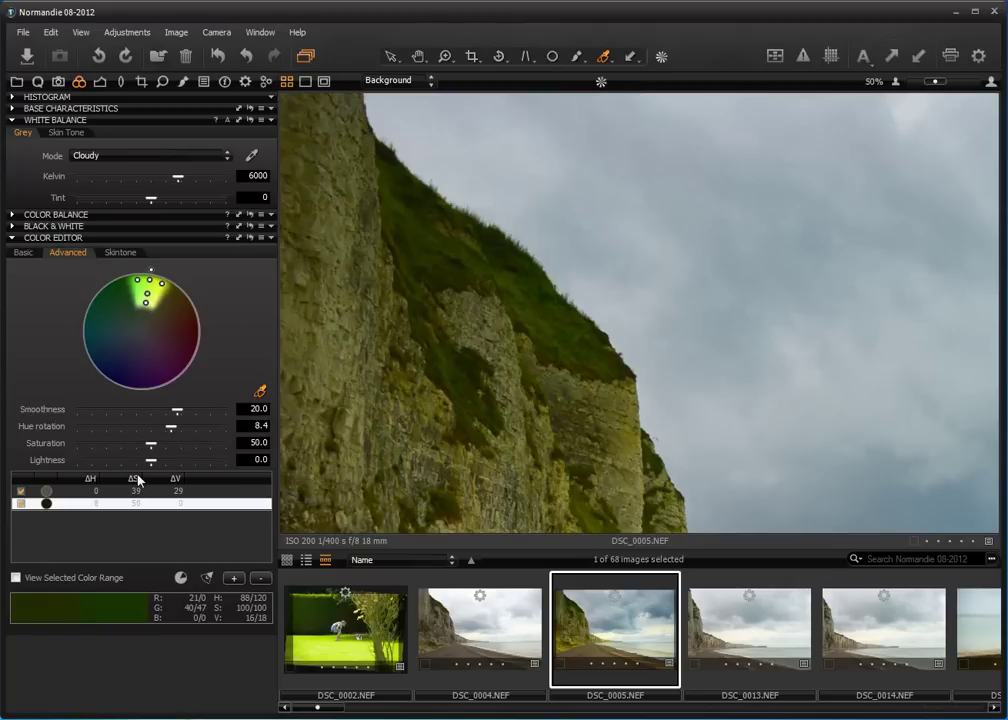
left_click_drag(150, 461, 155, 461)
Process DSC_0005.NEF with the JPEG sRGB recipe
scroll(594, 392, "down", 1)
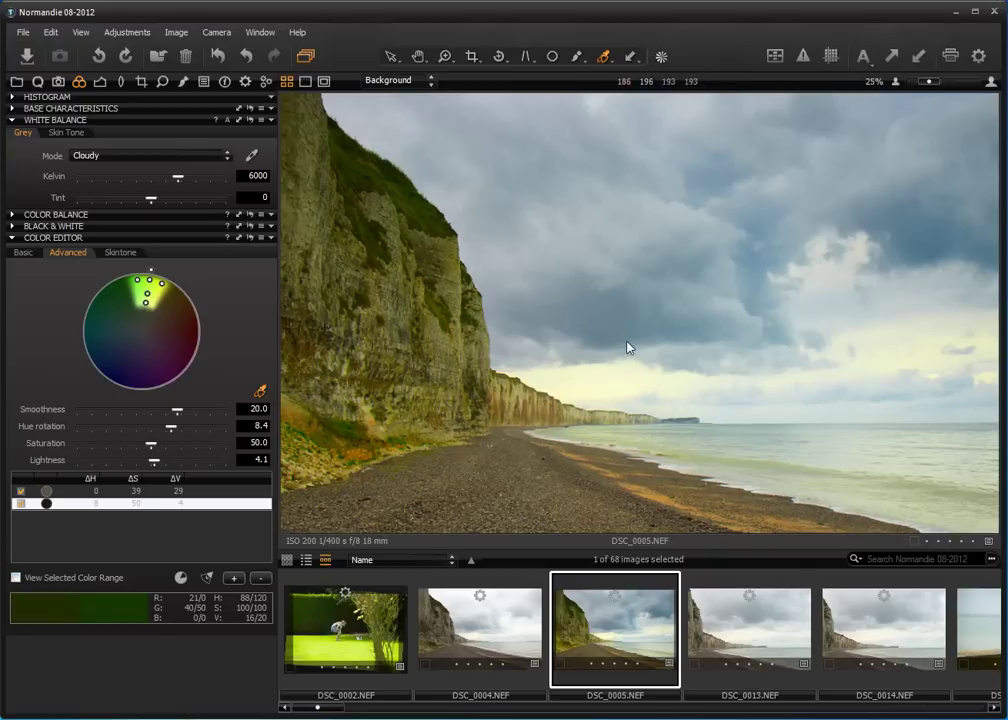
key("ctrl+0")
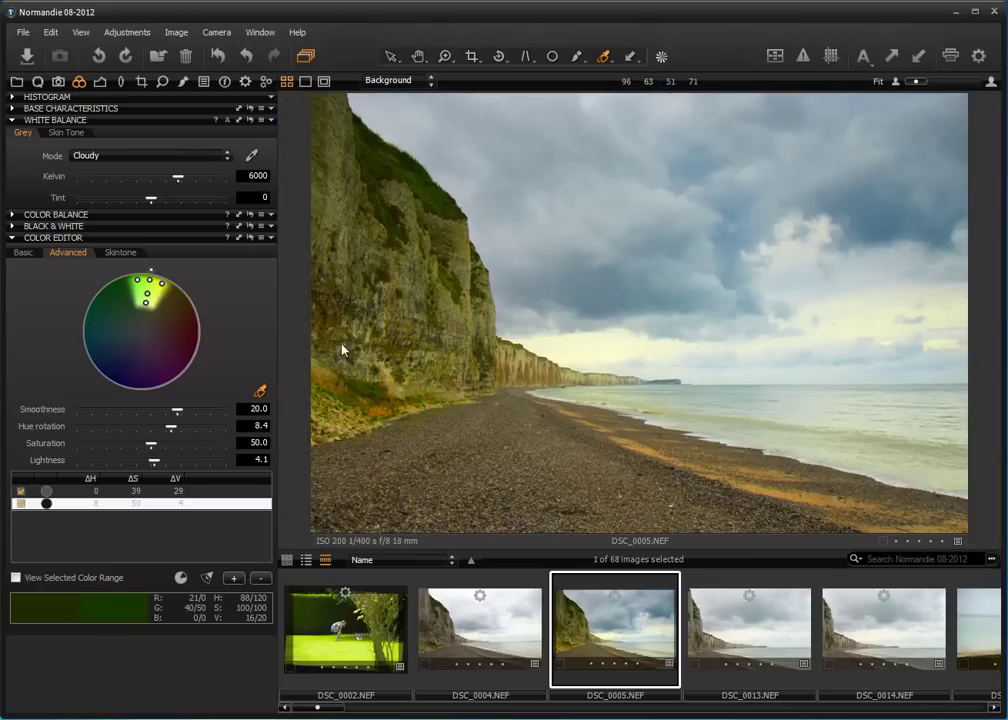
left_click(246, 83)
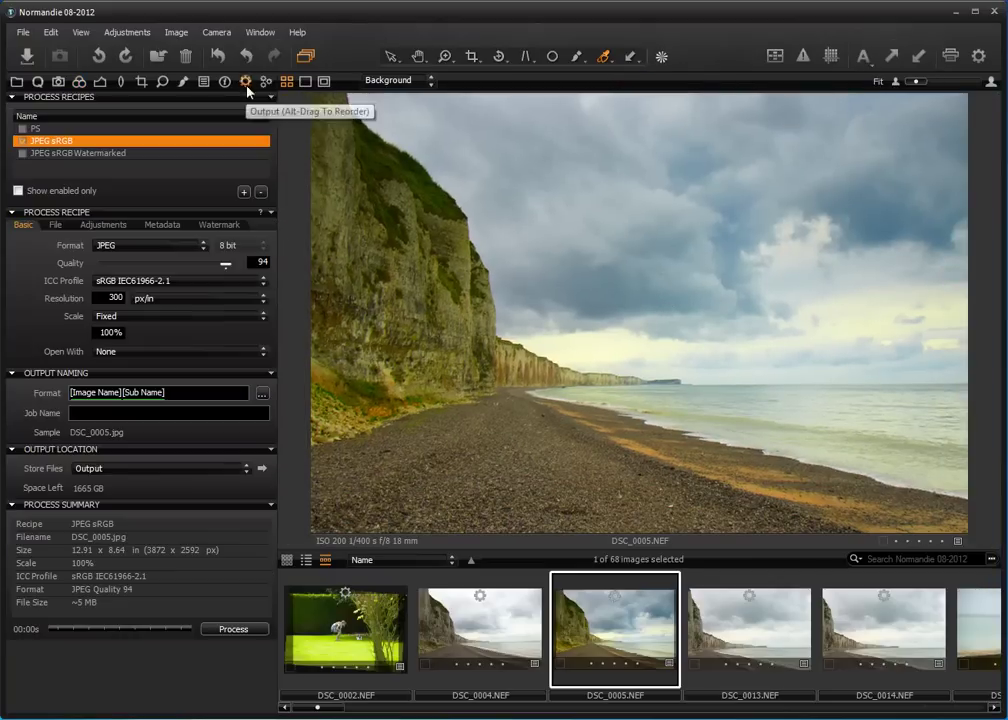
left_click(233, 629)
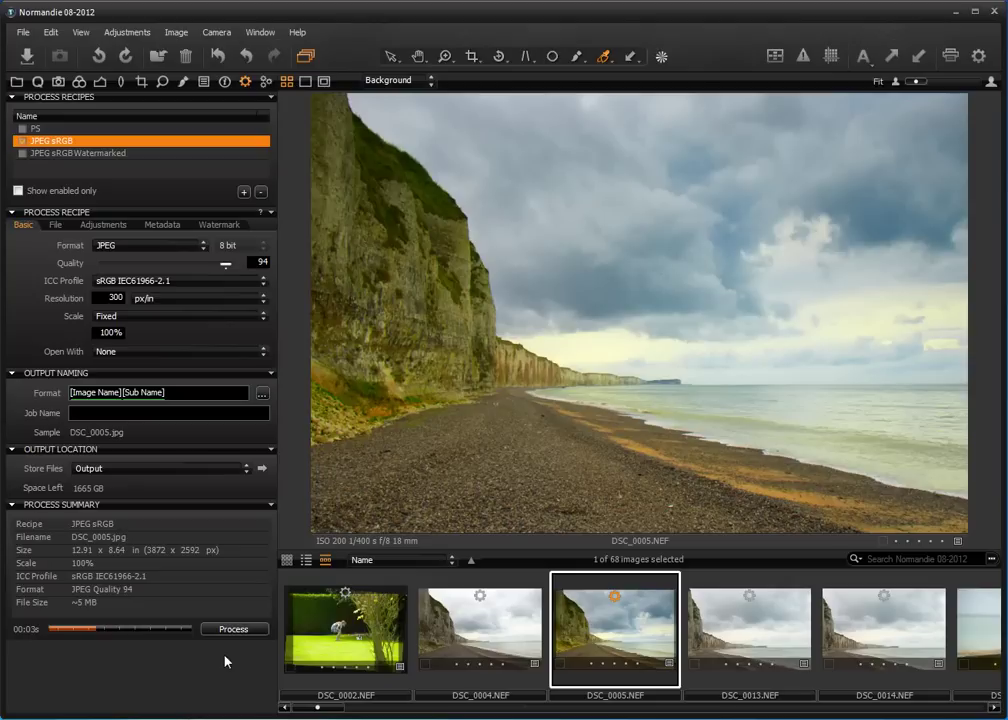